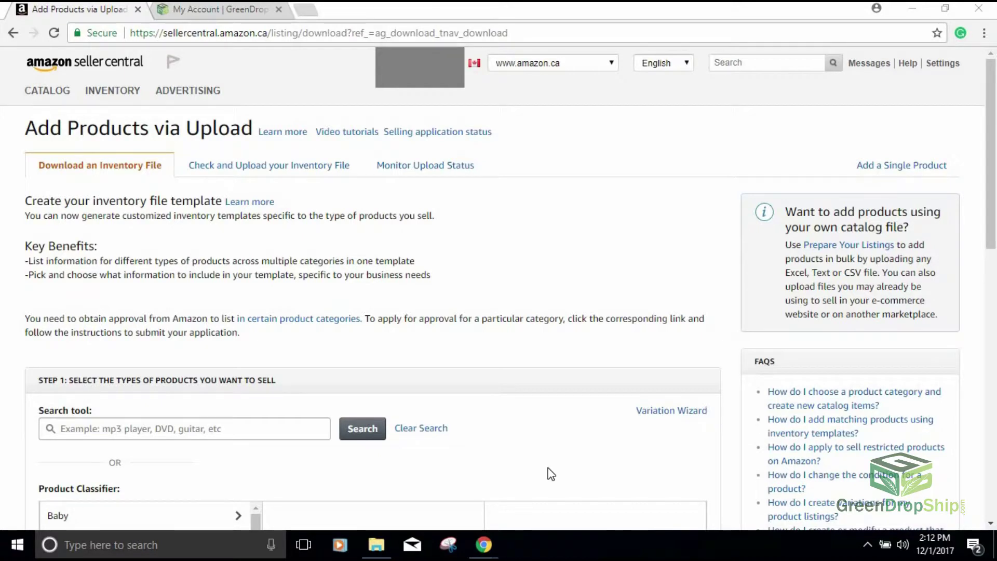
Download the GreenDropShip data feed as products (2).csv and open it in Excel.
left_click(229, 15)
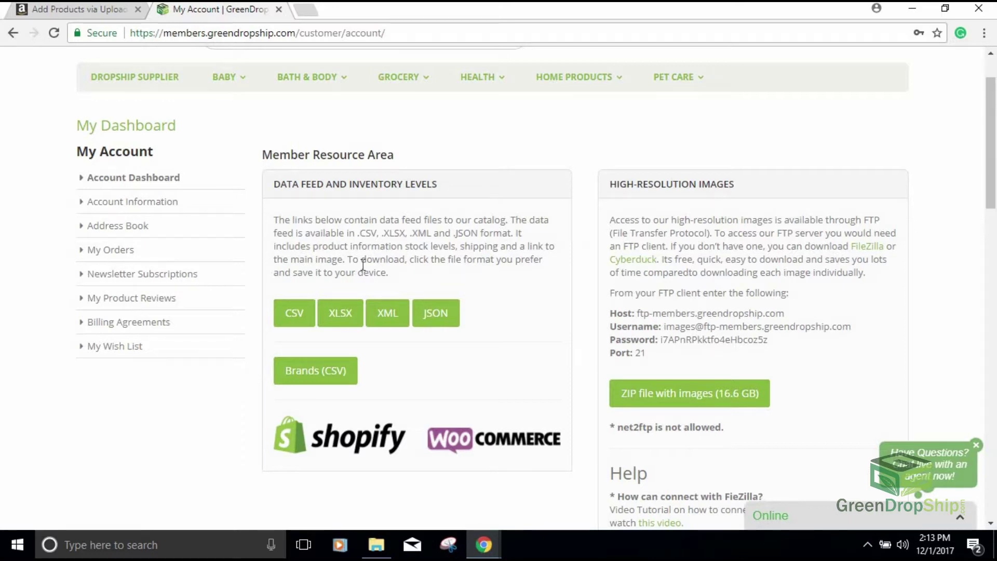
left_click(305, 320)
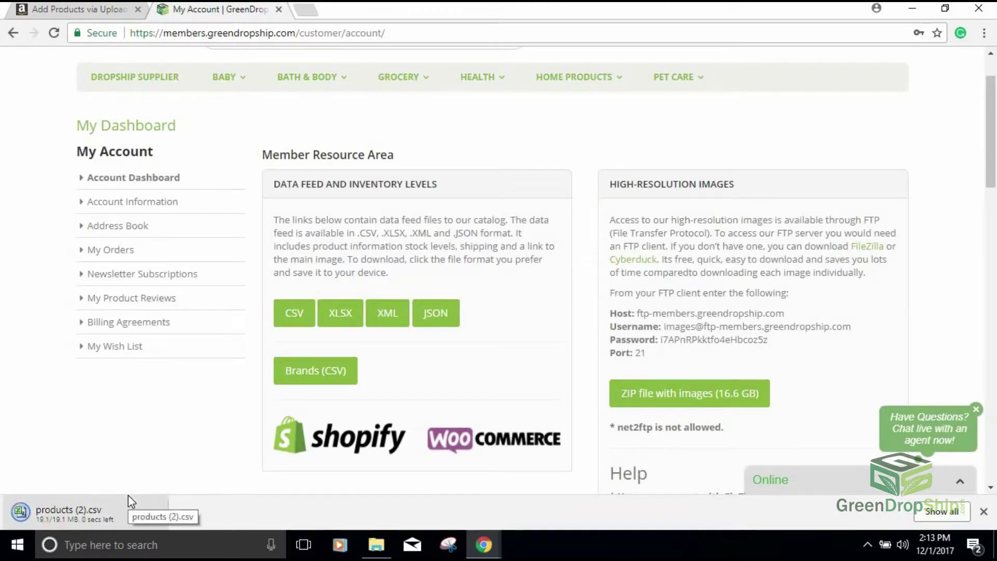
left_click(105, 515)
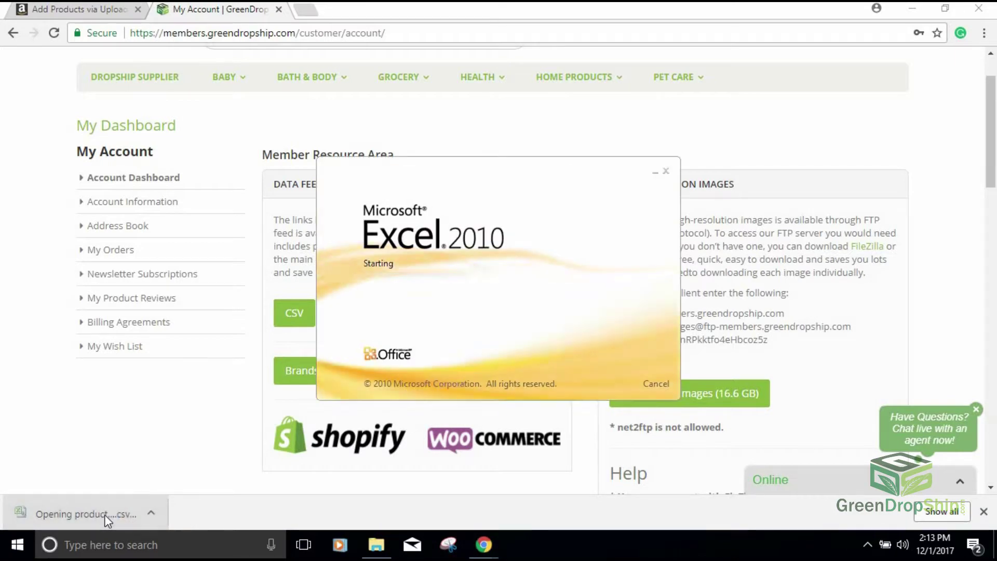
left_click(783, 98)
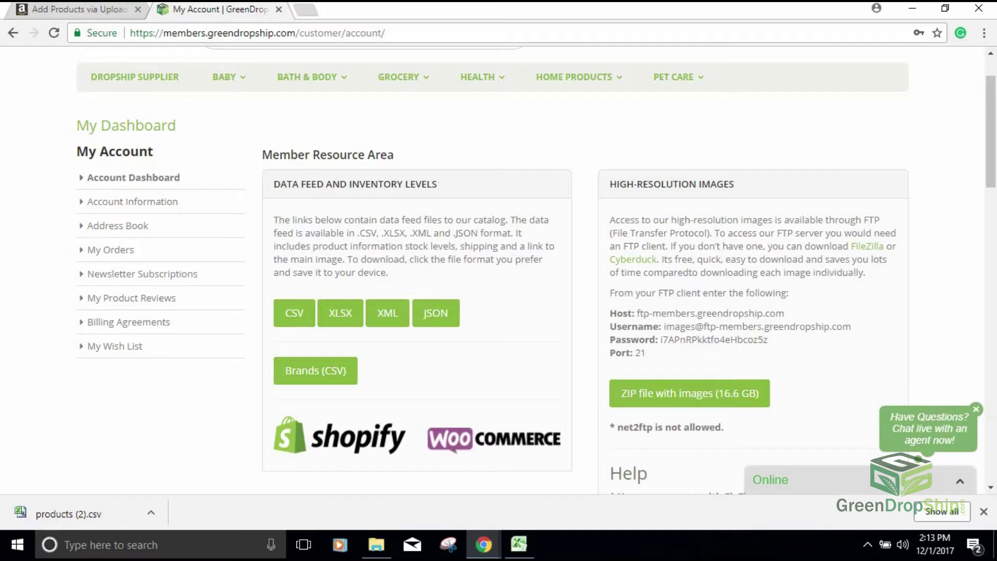
Return to Seller Central's Add Products via Upload page and scroll to the Step 1 product classifier.
left_click(76, 11)
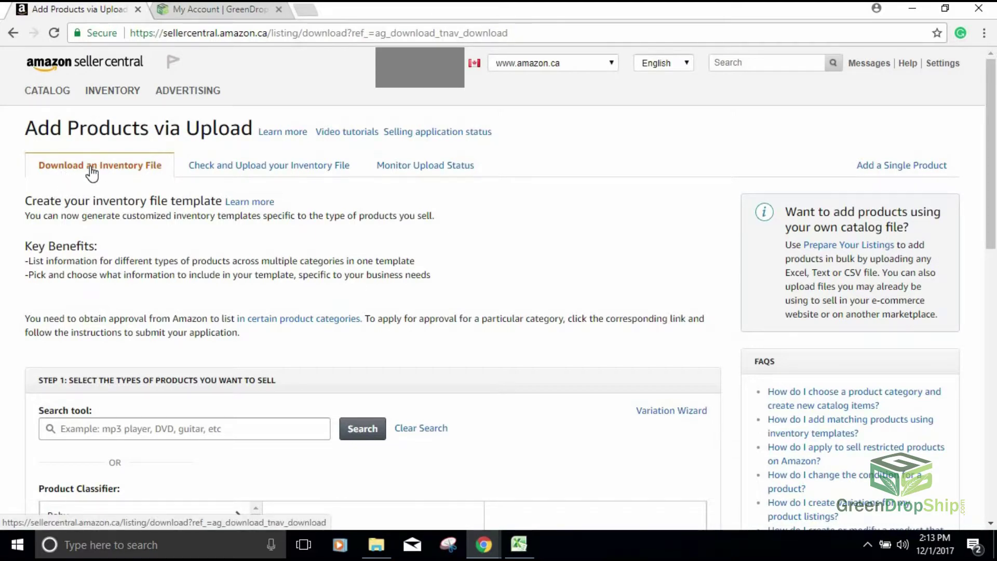
scroll(138, 288, "down", 4)
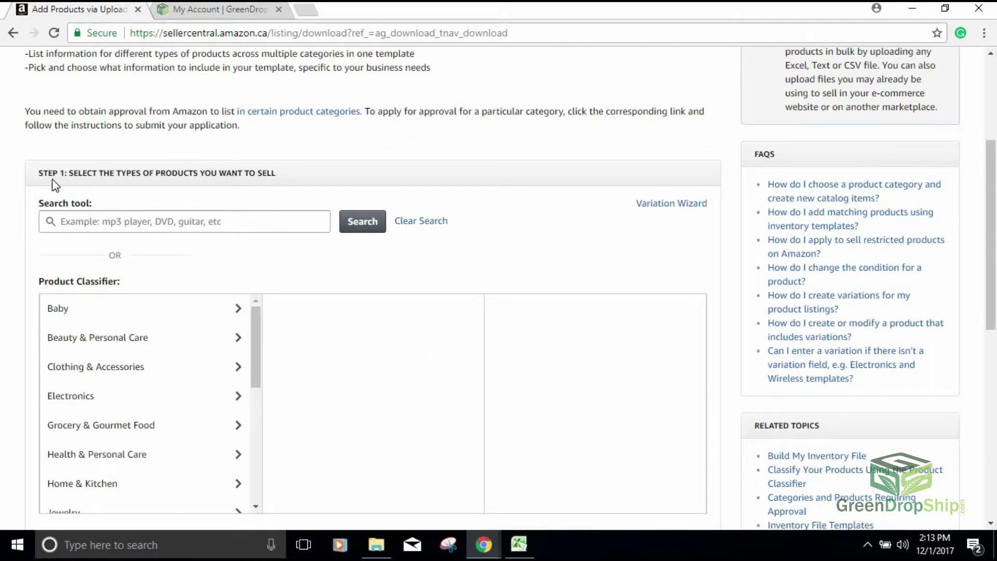
left_click(116, 218)
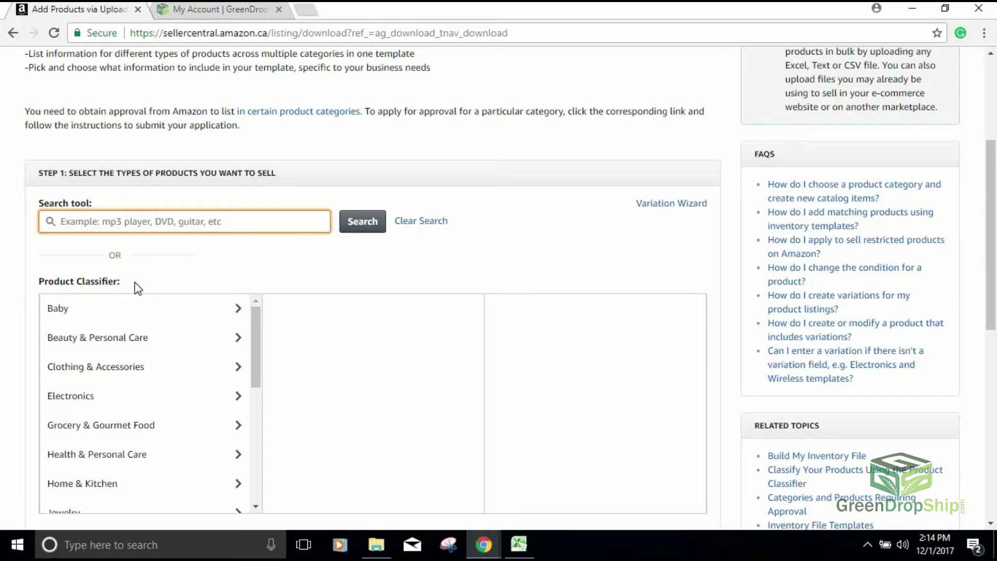
left_click_drag(255, 336, 254, 348)
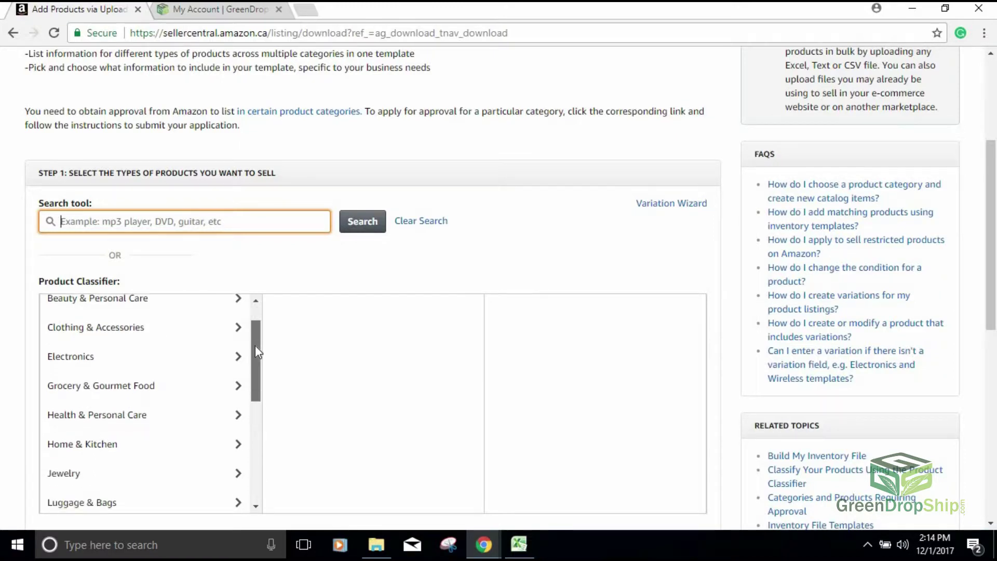
Drill into Grocery & Gourmet Food > Snack Food and scroll down to Vegetable Snacks.
left_click(97, 399)
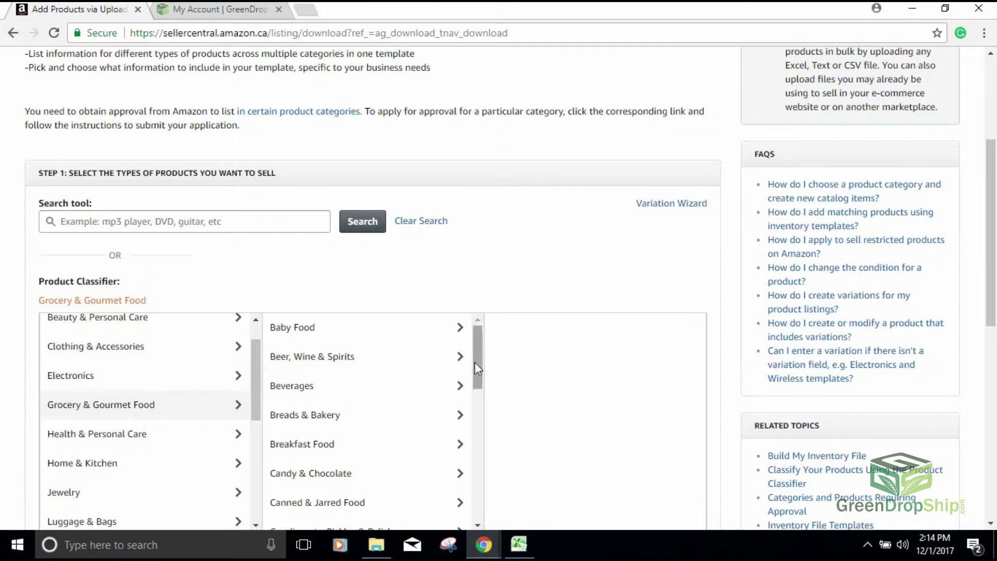
scroll(475, 362, "down", 3)
left_click_drag(472, 417, 477, 495)
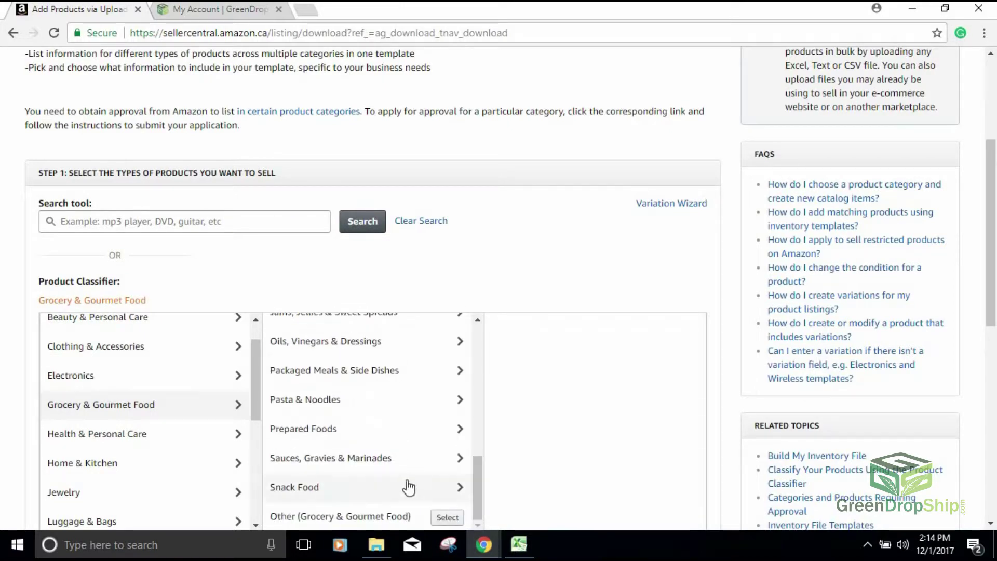
left_click(345, 498)
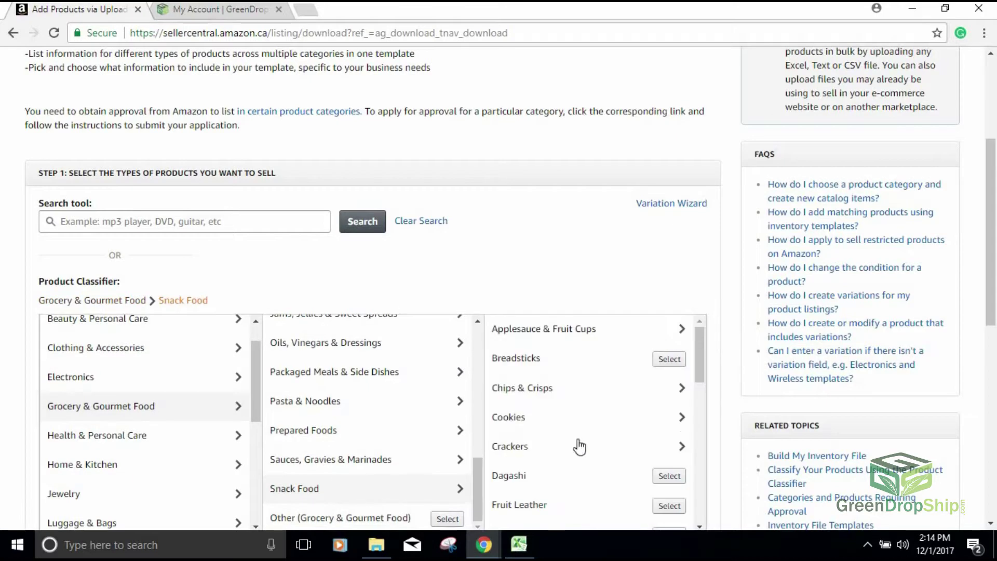
scroll(705, 384, "down", 1)
scroll(704, 389, "down", 8)
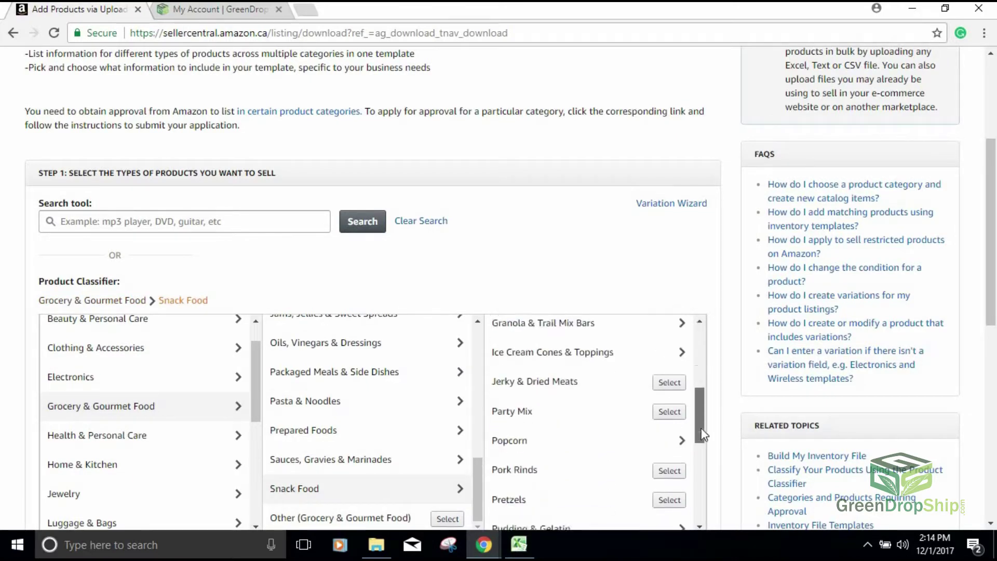
left_click_drag(701, 467, 702, 519)
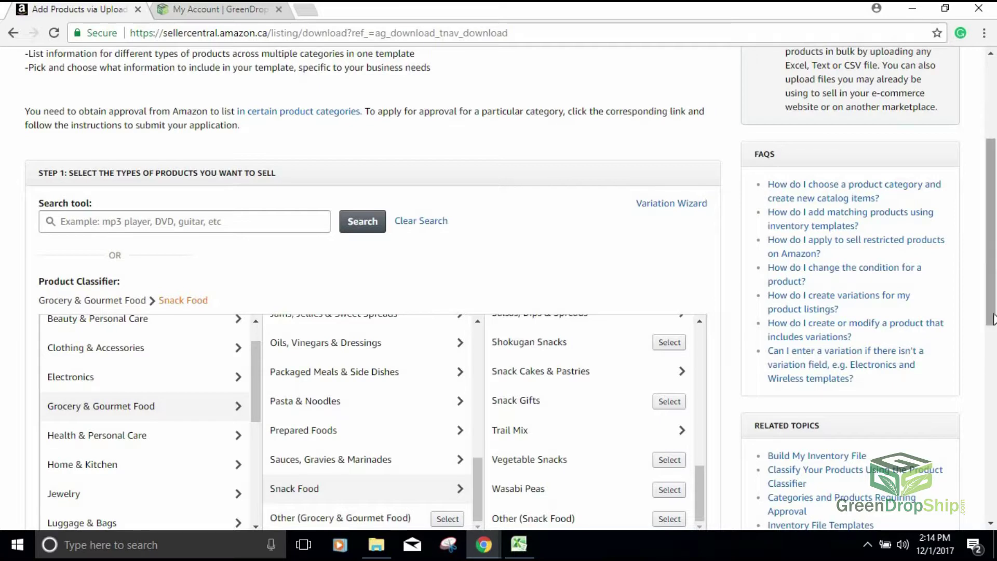
left_click_drag(993, 330, 993, 362)
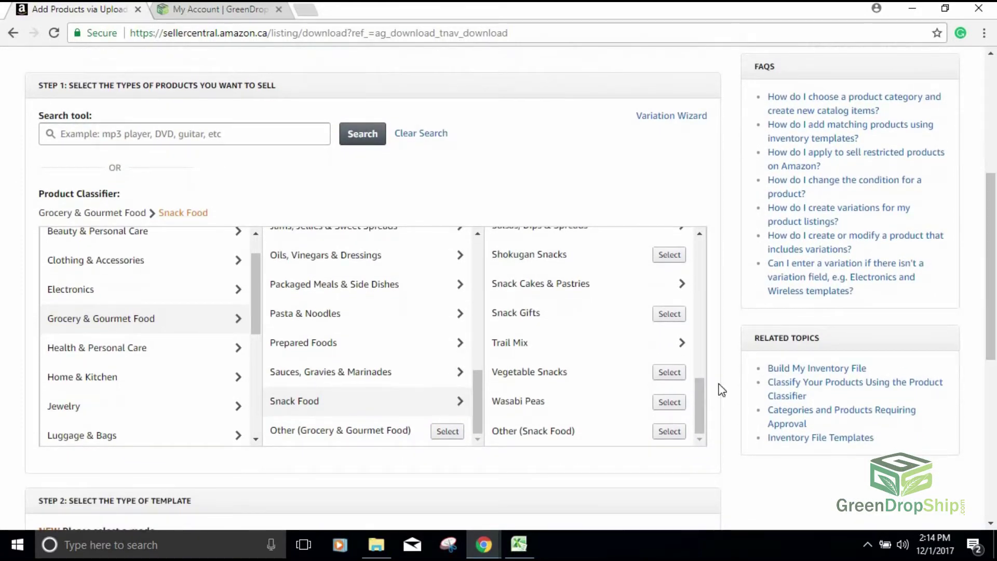
left_click(665, 378)
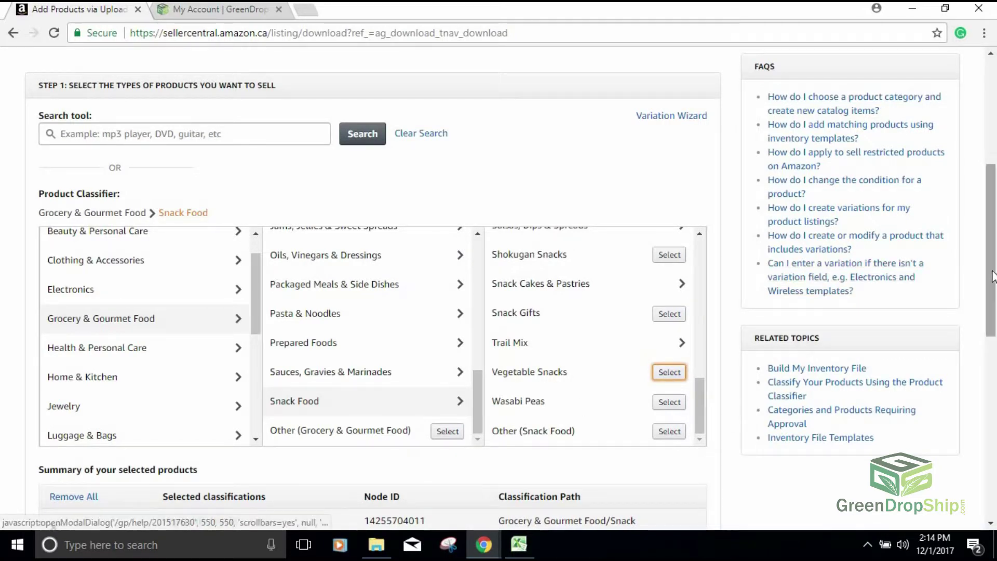
left_click_drag(991, 278, 982, 353)
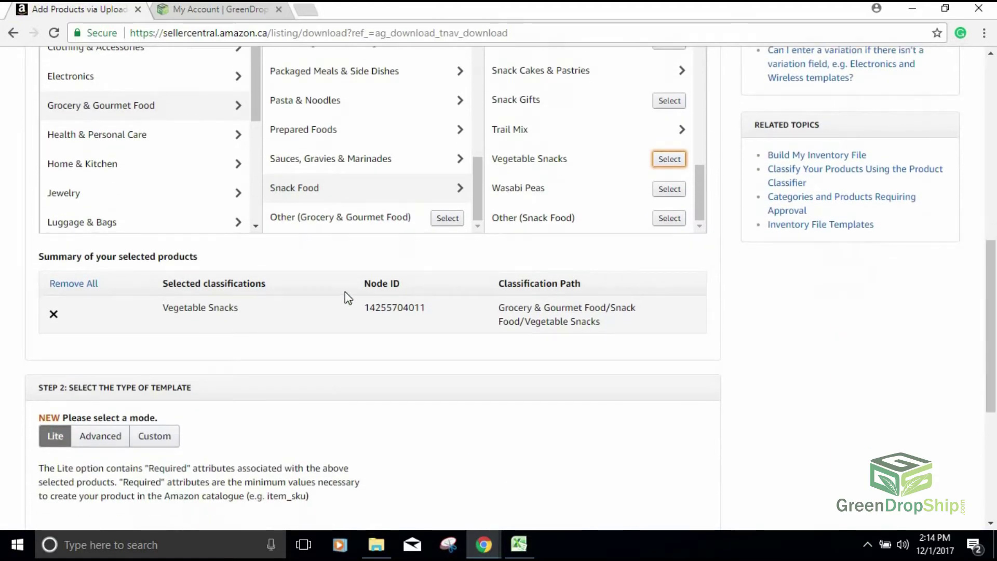
left_click(397, 309)
double_click(398, 309)
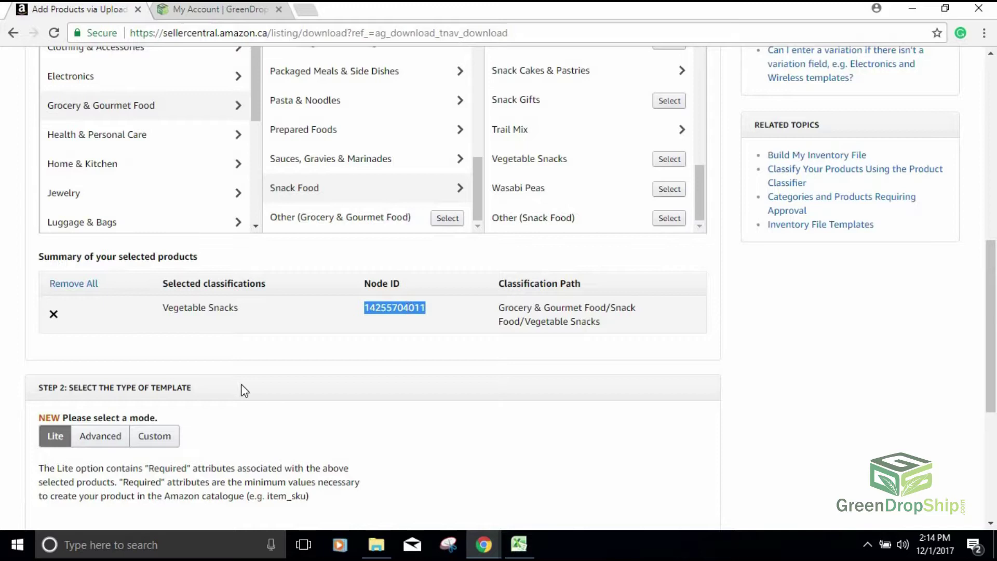
scroll(156, 390, "down", 2)
scroll(156, 390, "down", 1)
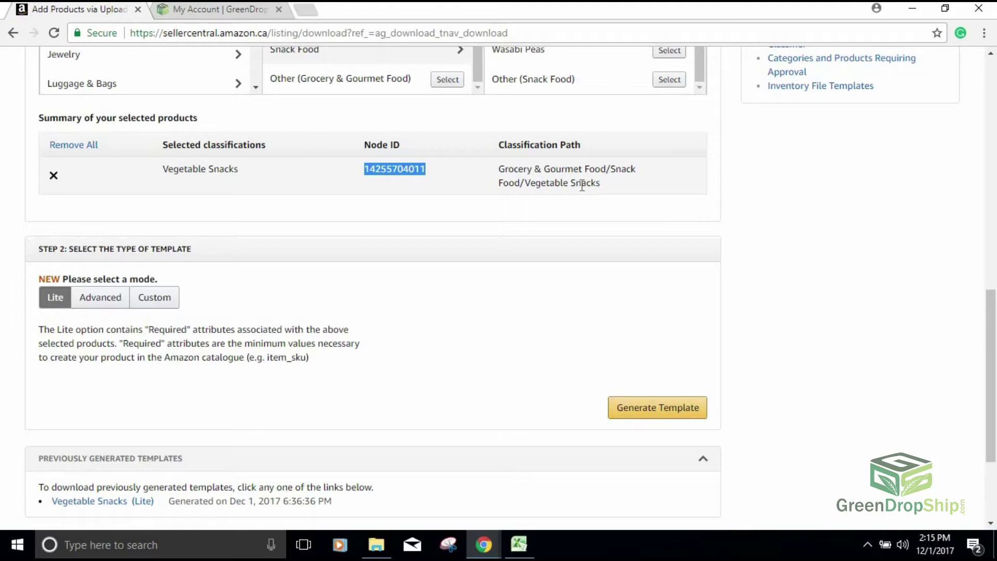
Generate the Lite Vegetable Snacks template, downloading VegetableSnacks (2).xlsm.
left_click(478, 197, "shift")
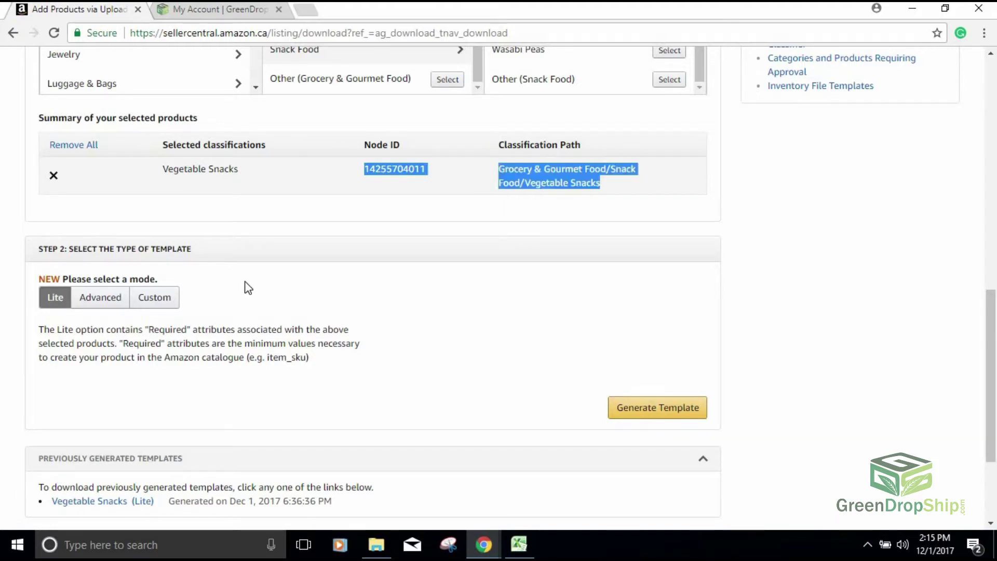
scroll(222, 296, "down", 3)
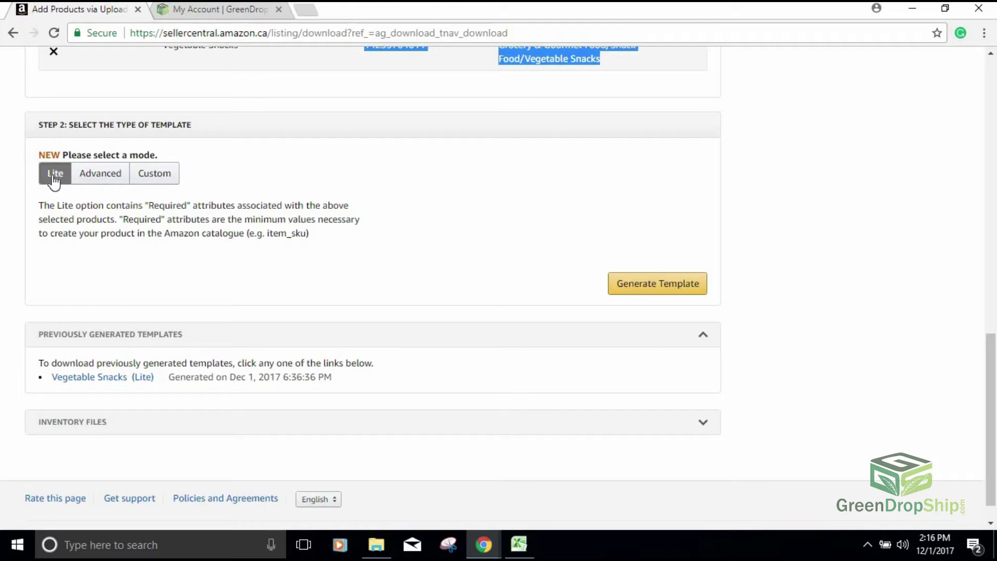
left_click(98, 175)
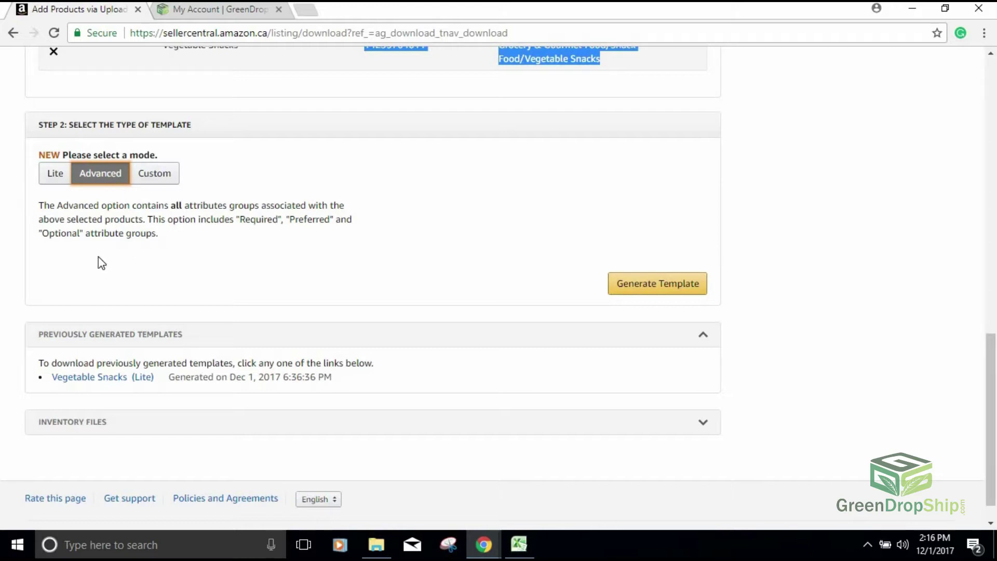
left_click(54, 175)
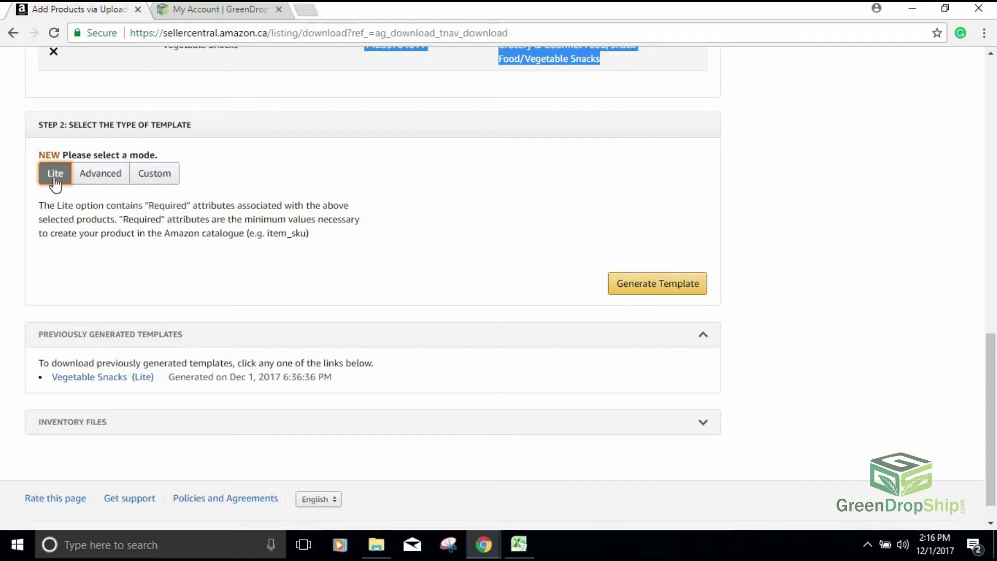
left_click(645, 291)
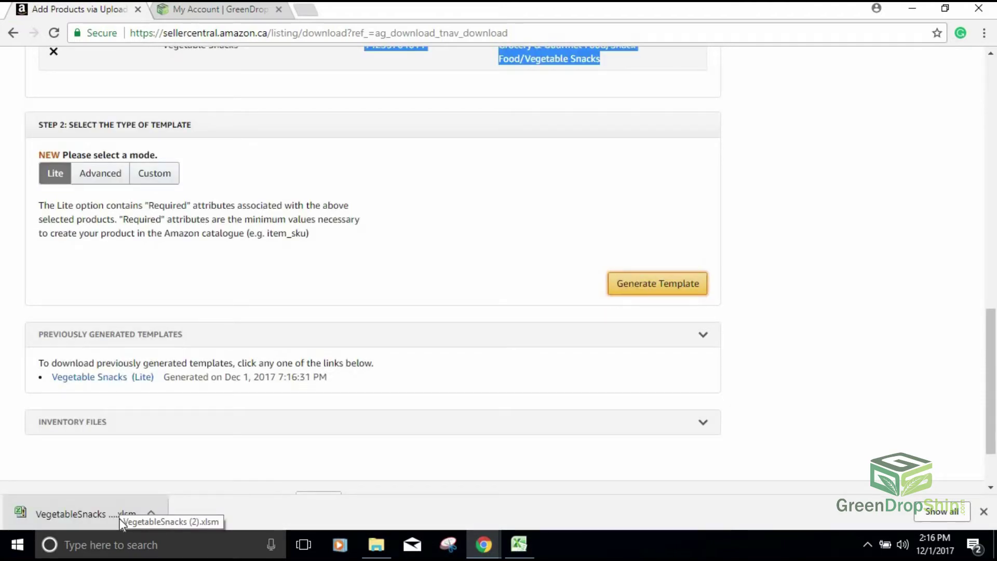
Open VegetableSnacks (2).xlsm full-screen in Excel, skim Instructions, and view the Images sheet.
left_click(110, 515)
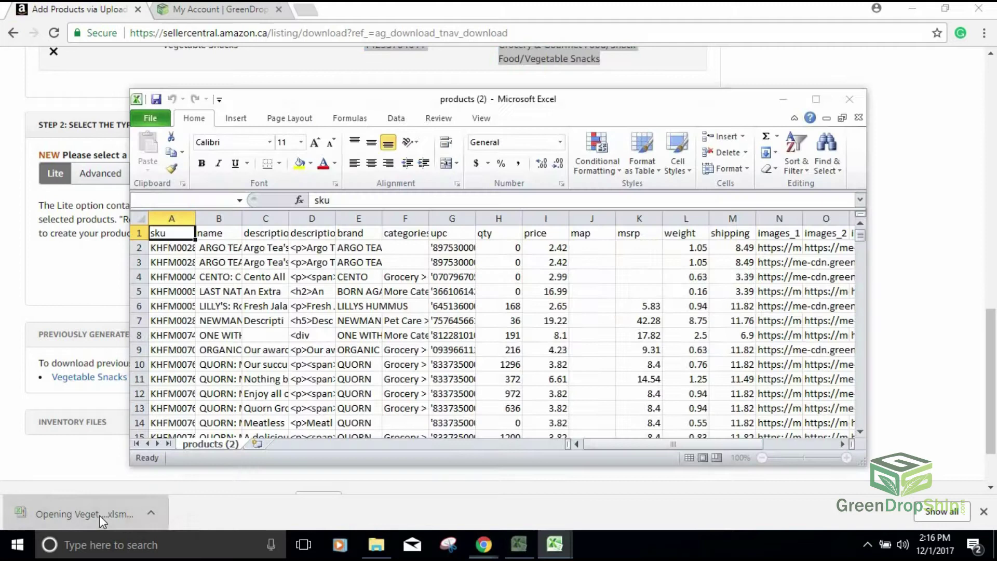
left_click(815, 99)
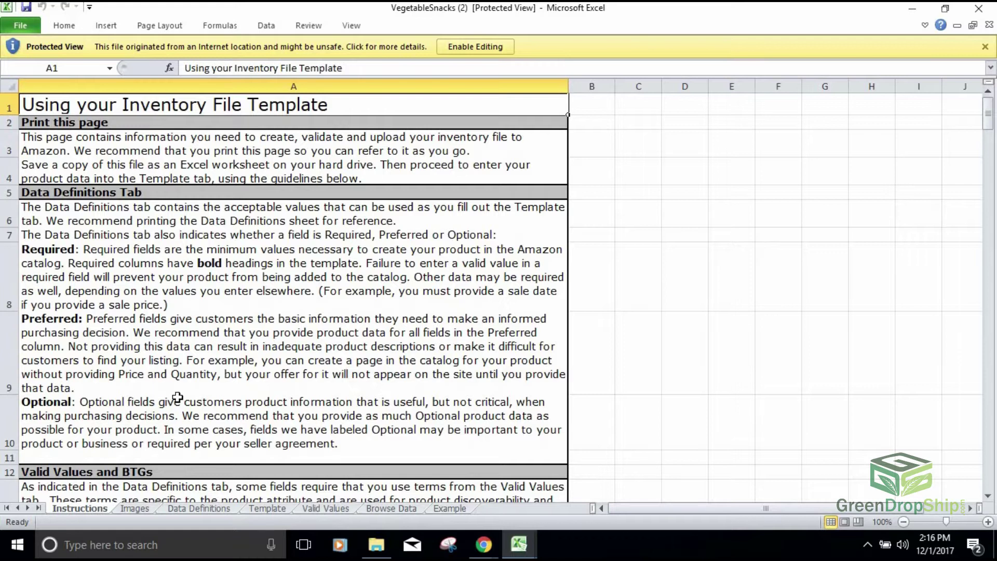
scroll(178, 398, "down", 6)
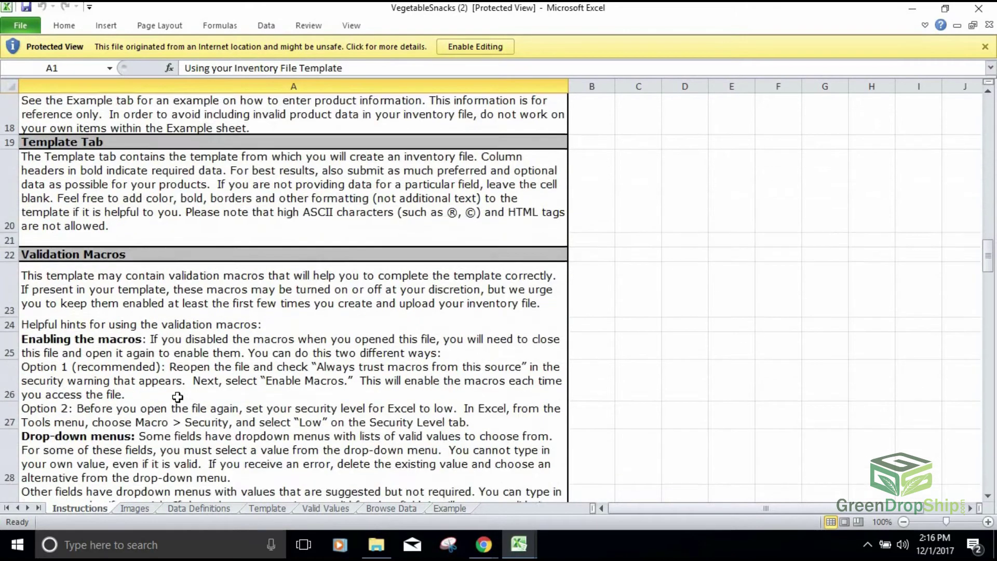
scroll(178, 398, "down", 4)
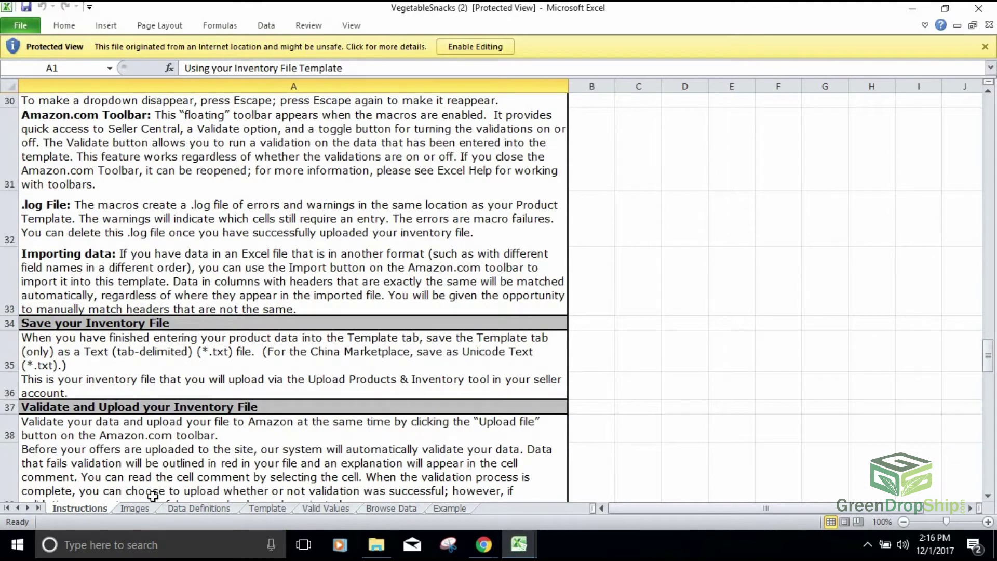
left_click(135, 509)
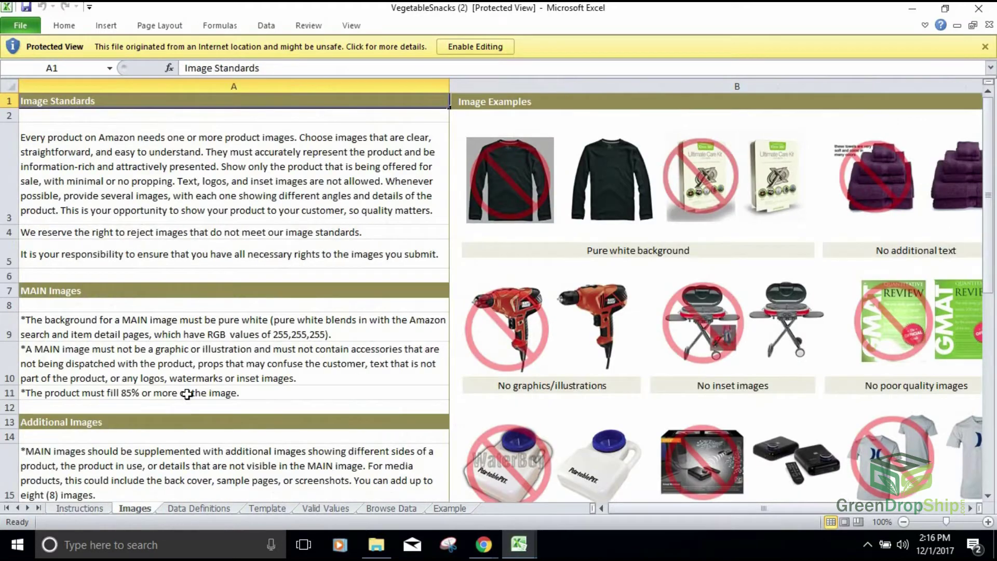
scroll(187, 394, "down", 5)
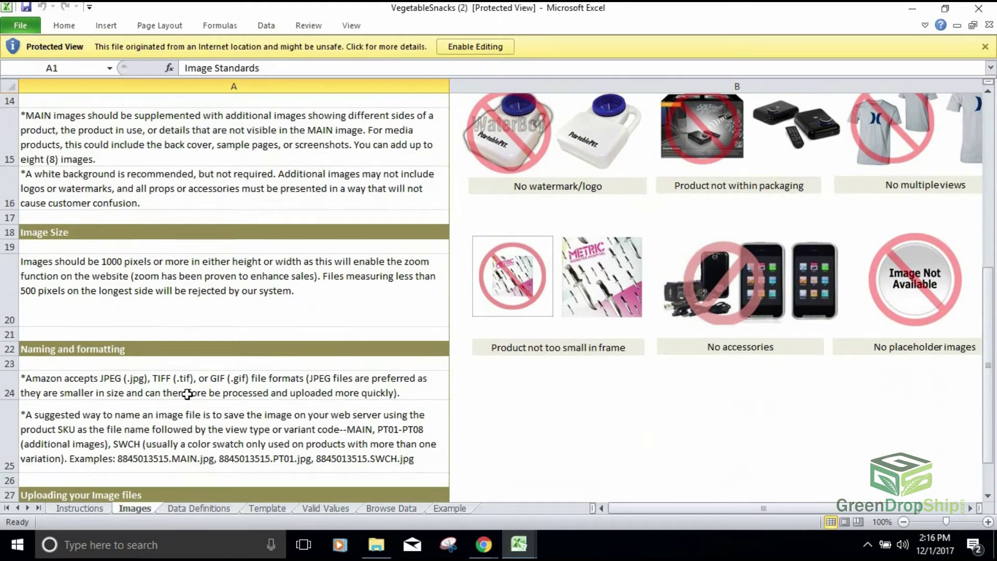
scroll(187, 393, "down", 1)
scroll(187, 393, "up", 1)
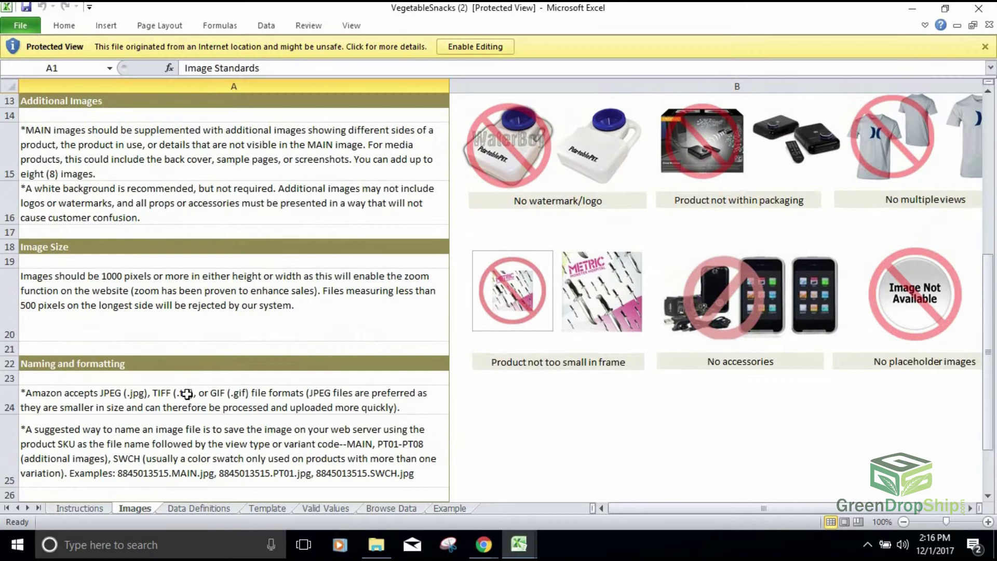
Go to the Template sheet, then open the saved VegetableSnacks workbook from recent files.
left_click(271, 506)
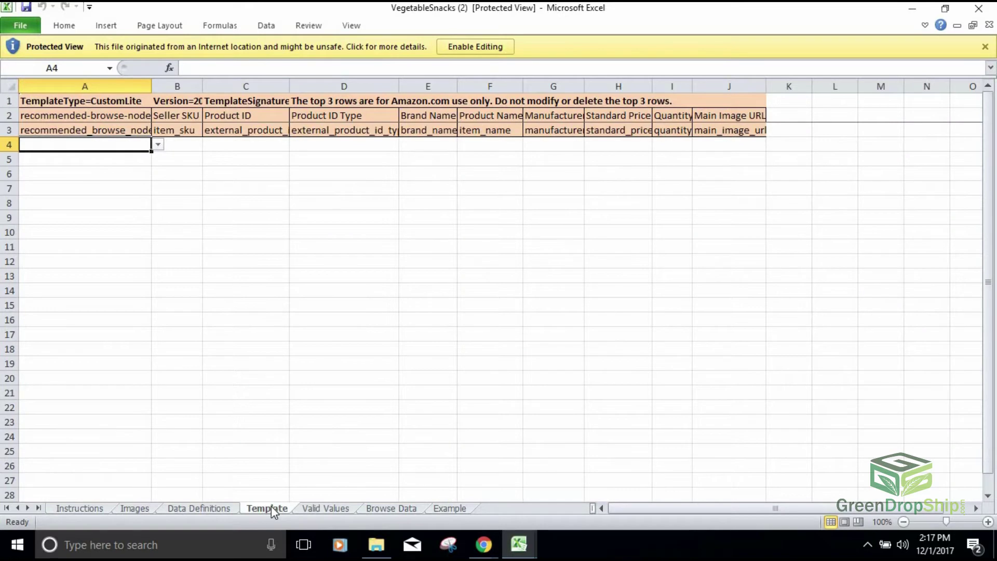
left_click_drag(681, 508, 652, 507)
left_click(384, 551)
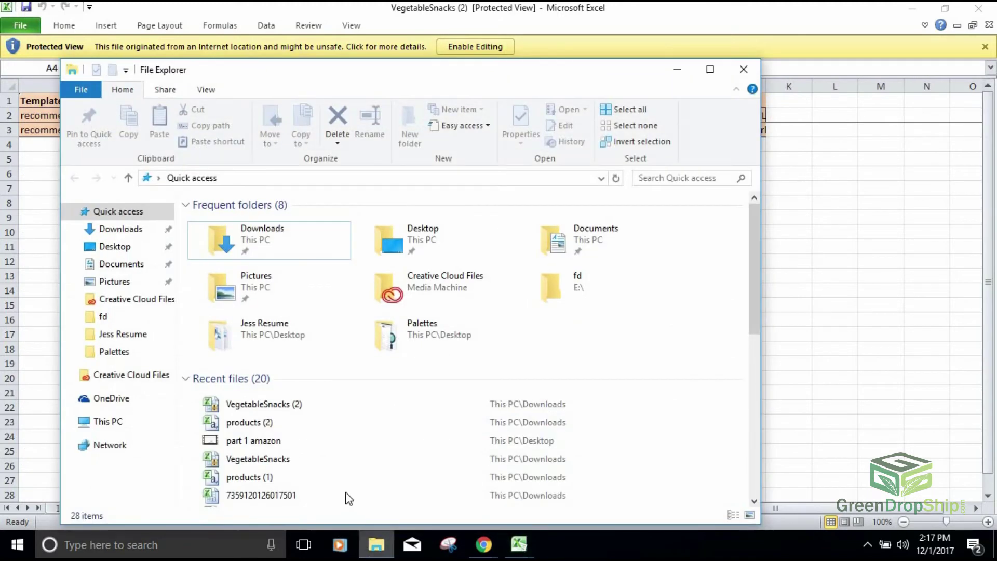
double_click(289, 460)
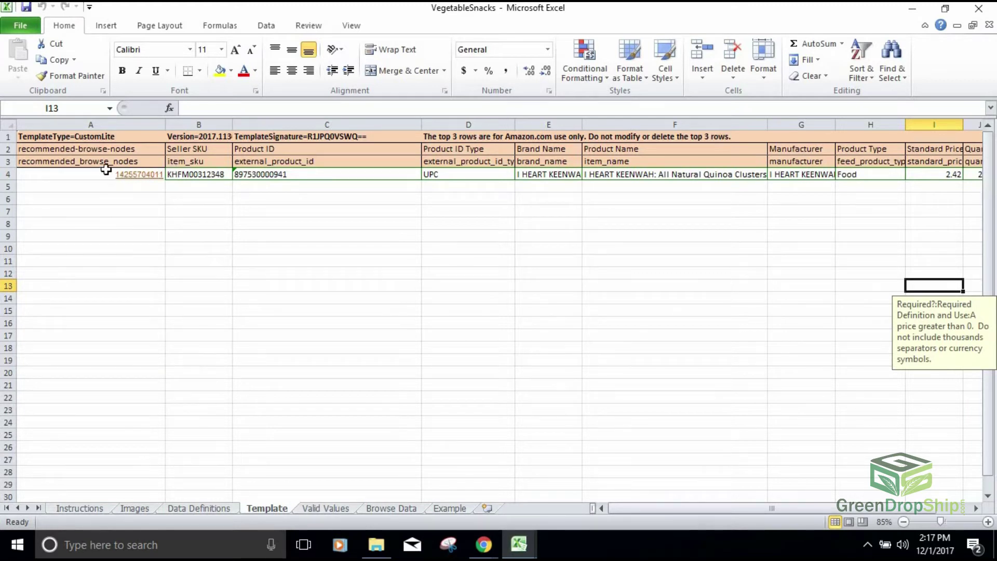
Read the browse node and Seller SKU tips in cells A4, A5 and B5.
left_click(136, 176)
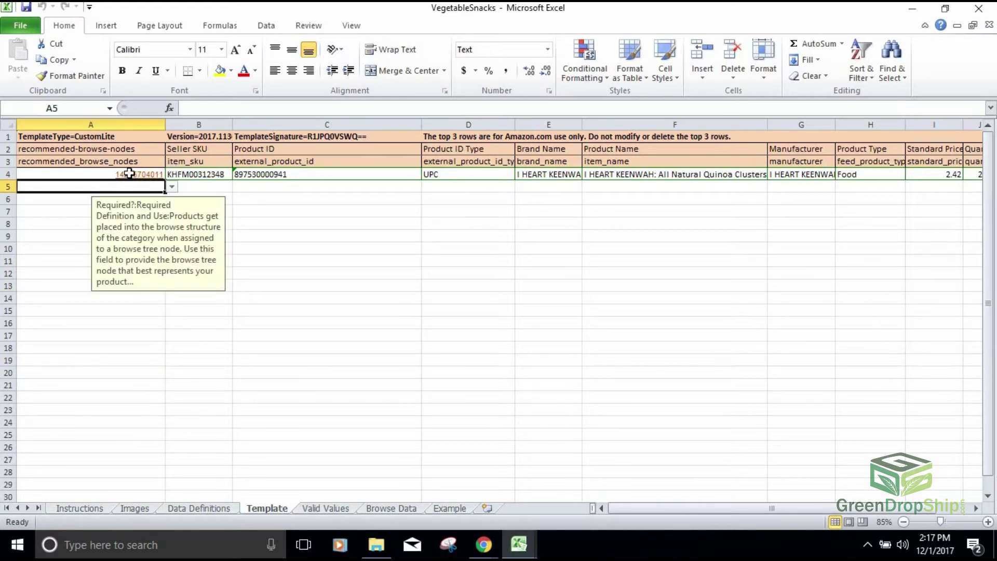
left_click(158, 186)
left_click(171, 187)
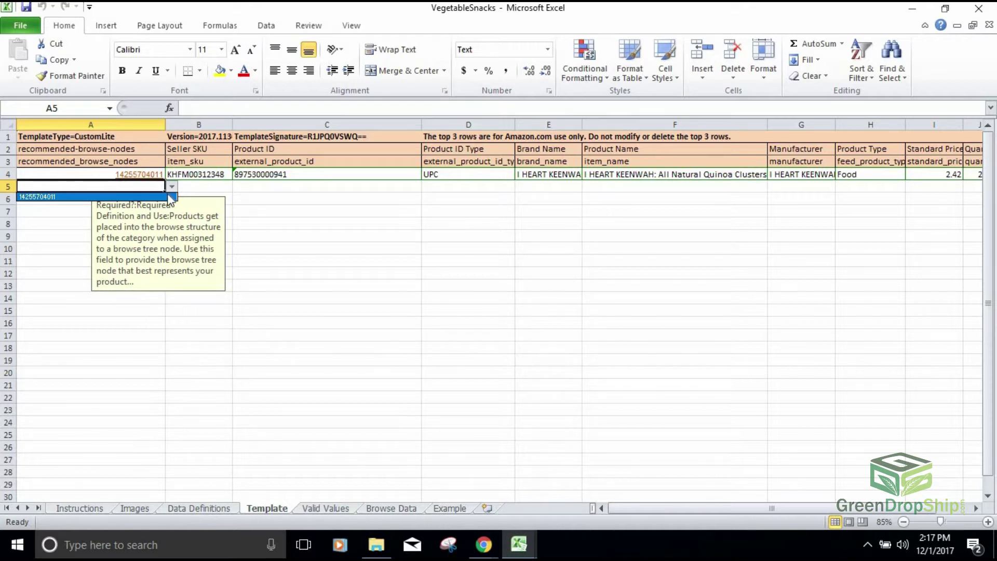
left_click(194, 188)
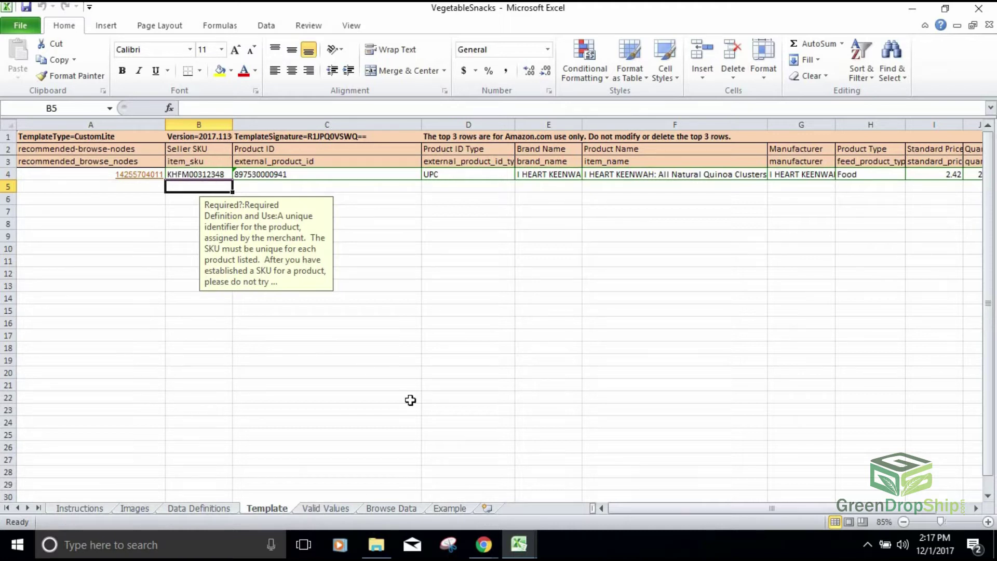
left_click(519, 545)
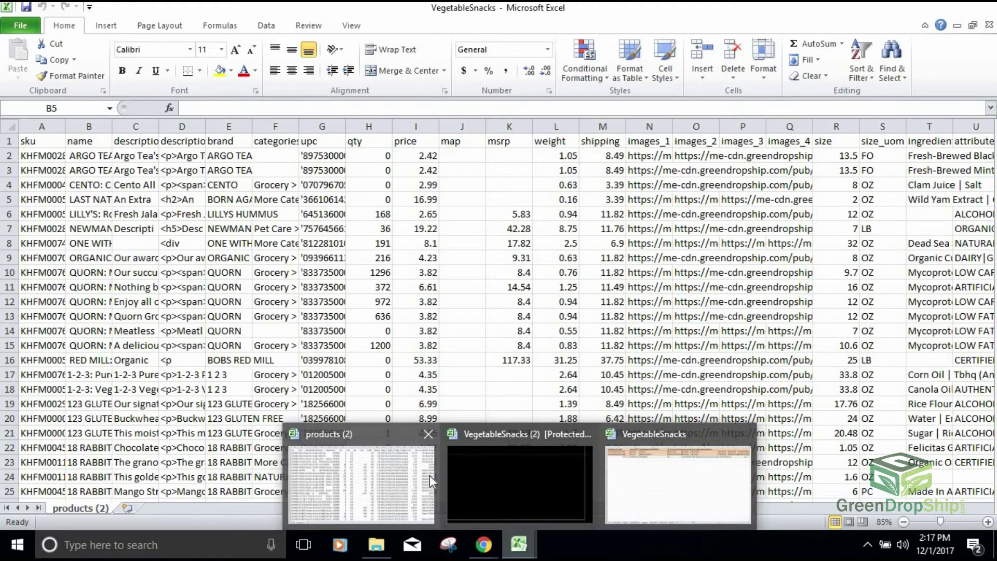
left_click(429, 475)
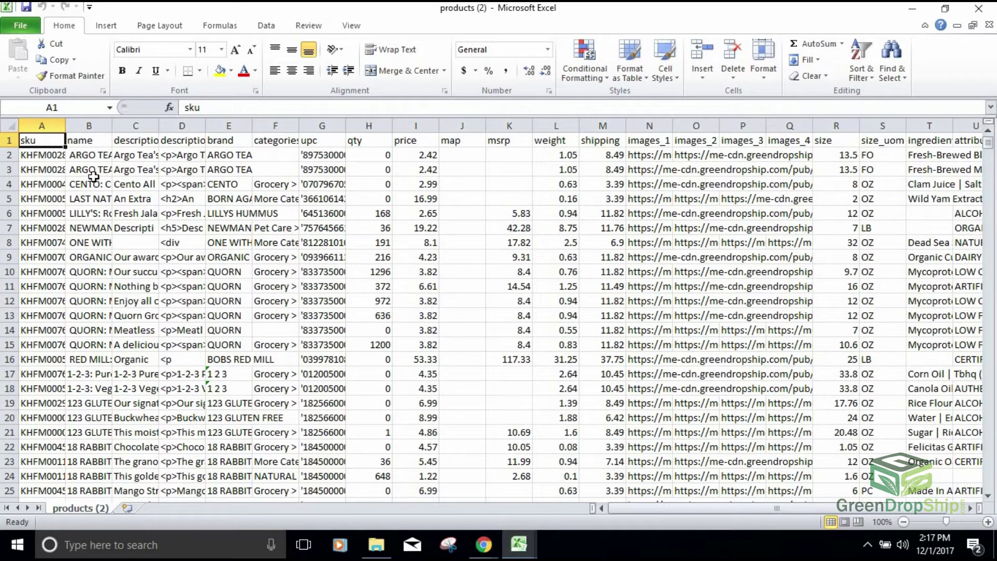
left_click(41, 159)
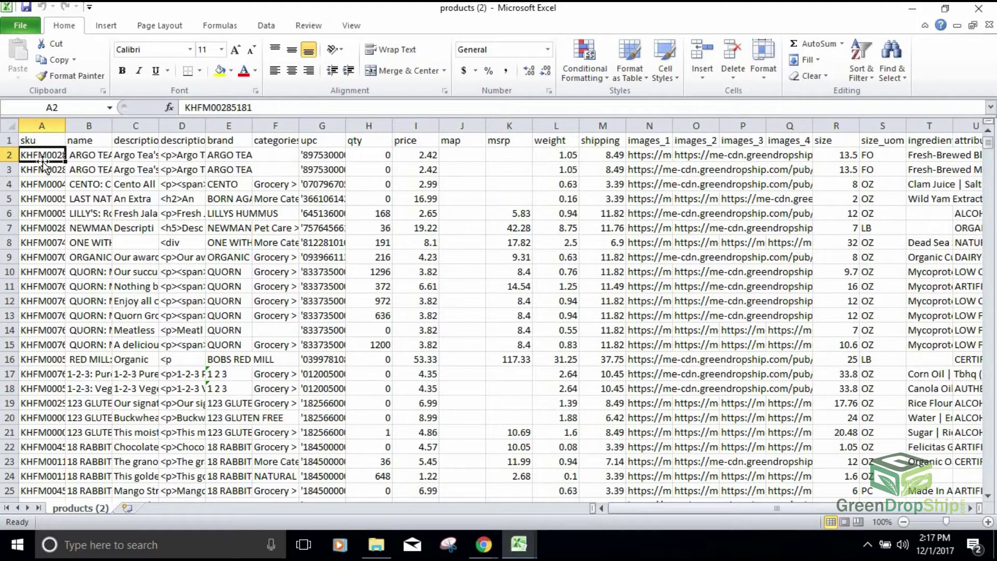
left_click(514, 546)
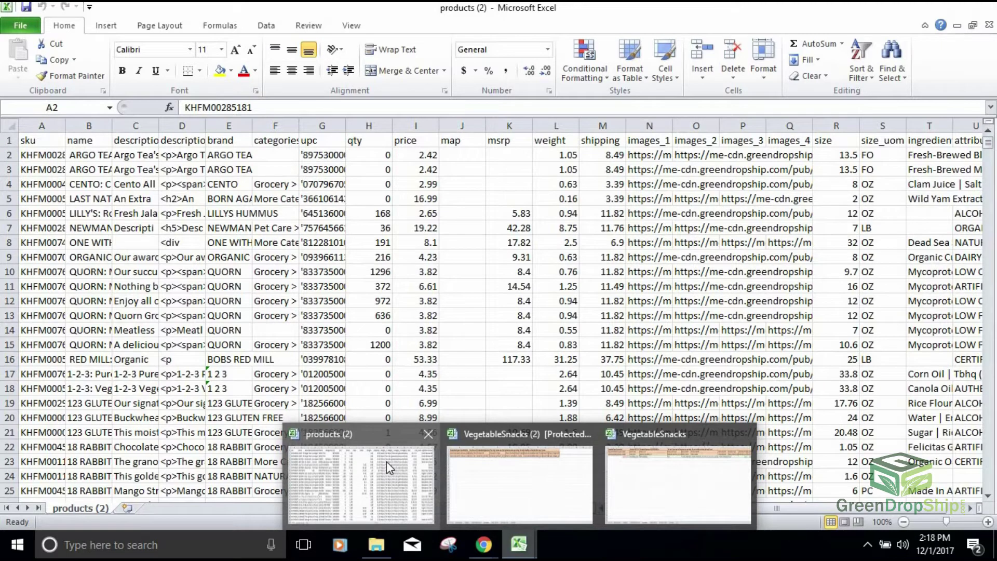
left_click(386, 461)
left_click(512, 546)
left_click(678, 483)
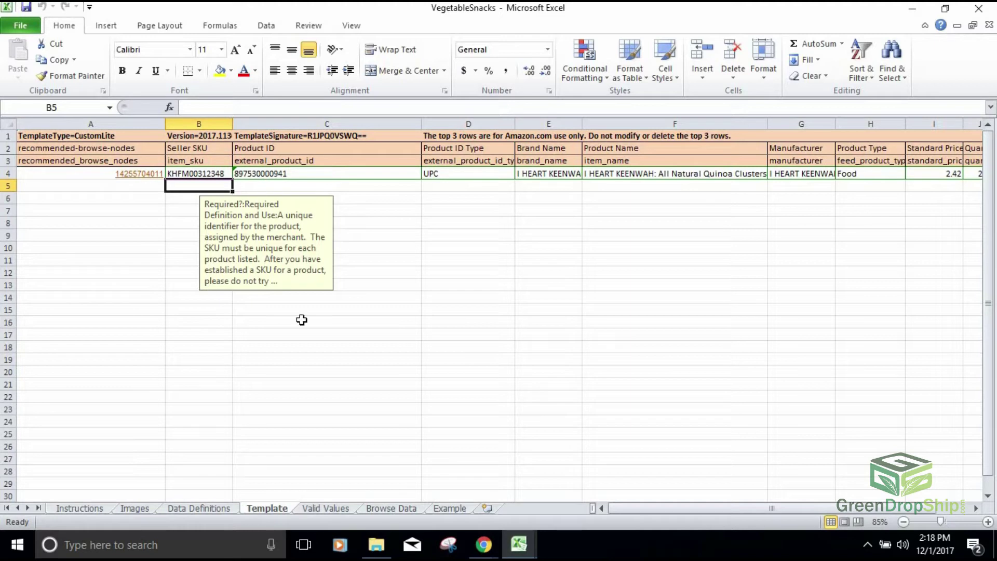
left_click(473, 176)
left_click(519, 544)
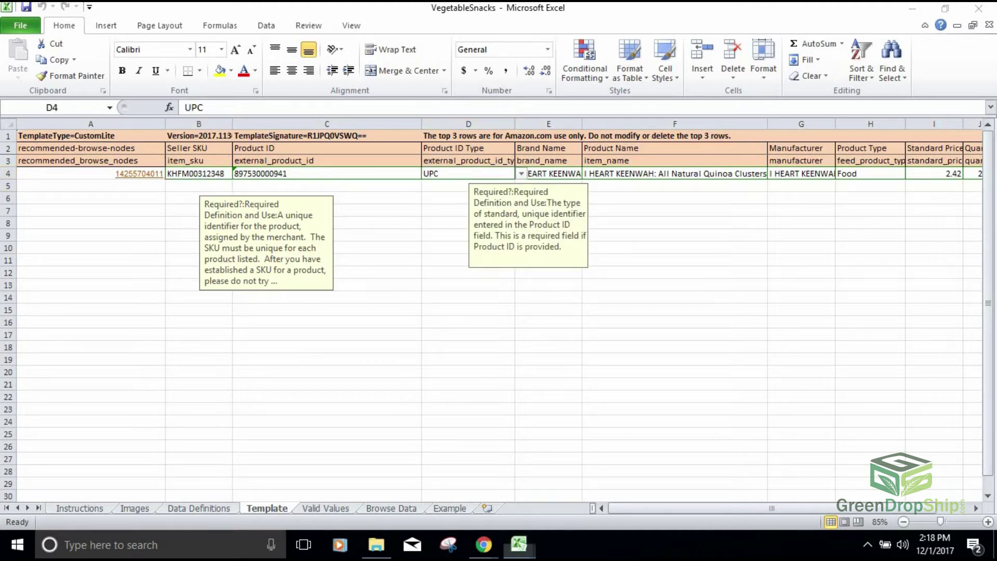
left_click(413, 485)
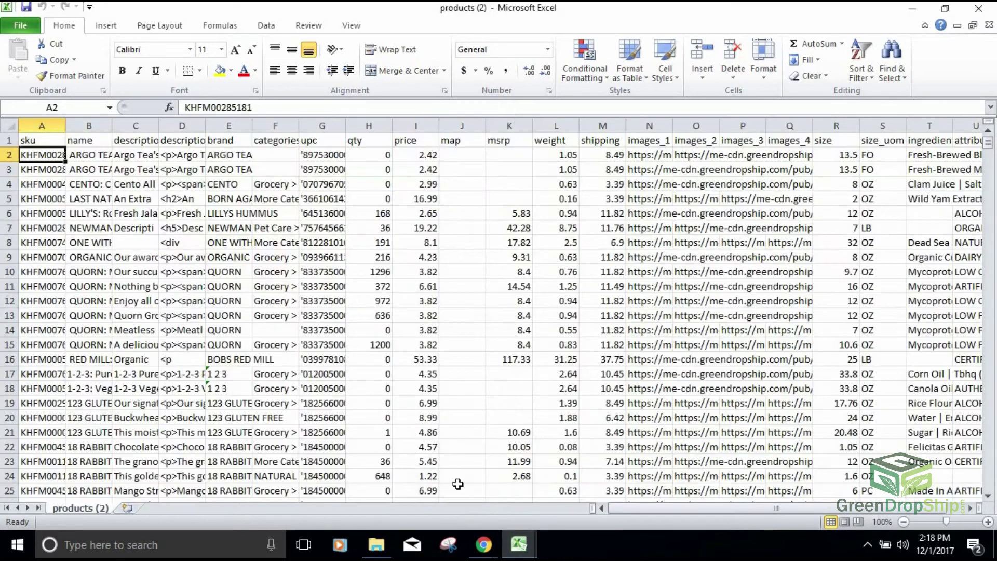
left_click_drag(637, 512, 674, 507)
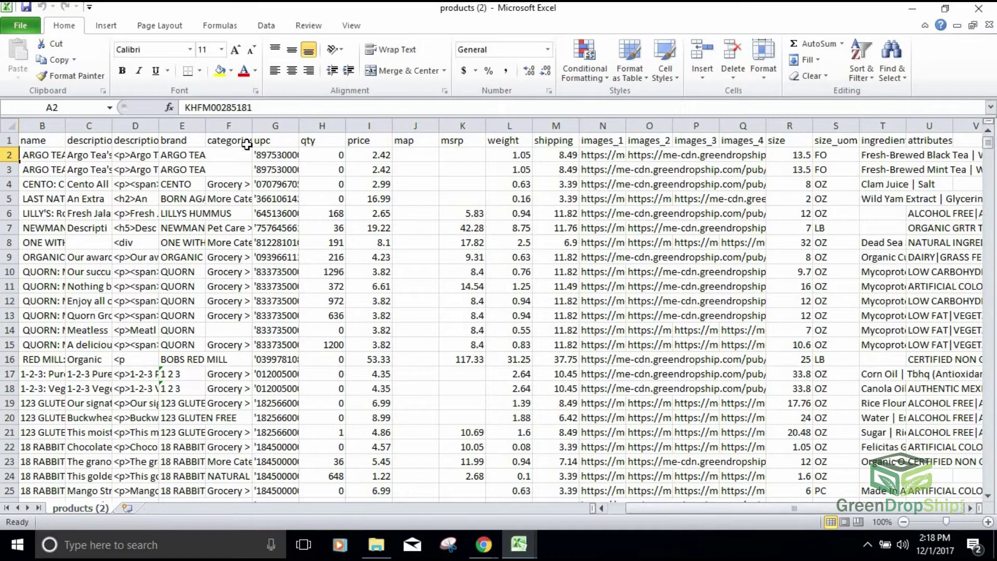
left_click(269, 139)
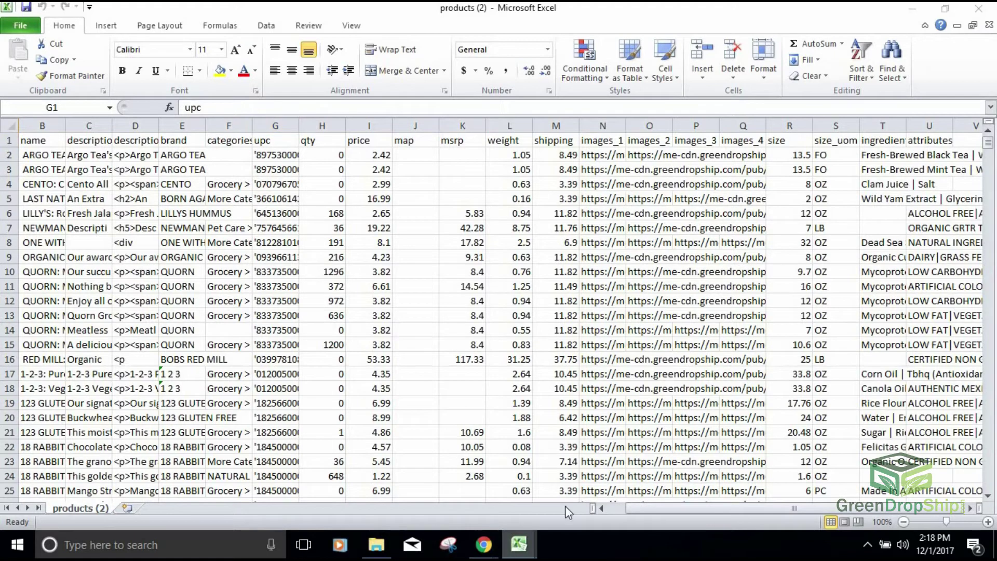
mouse_move(517, 545)
left_click(607, 485)
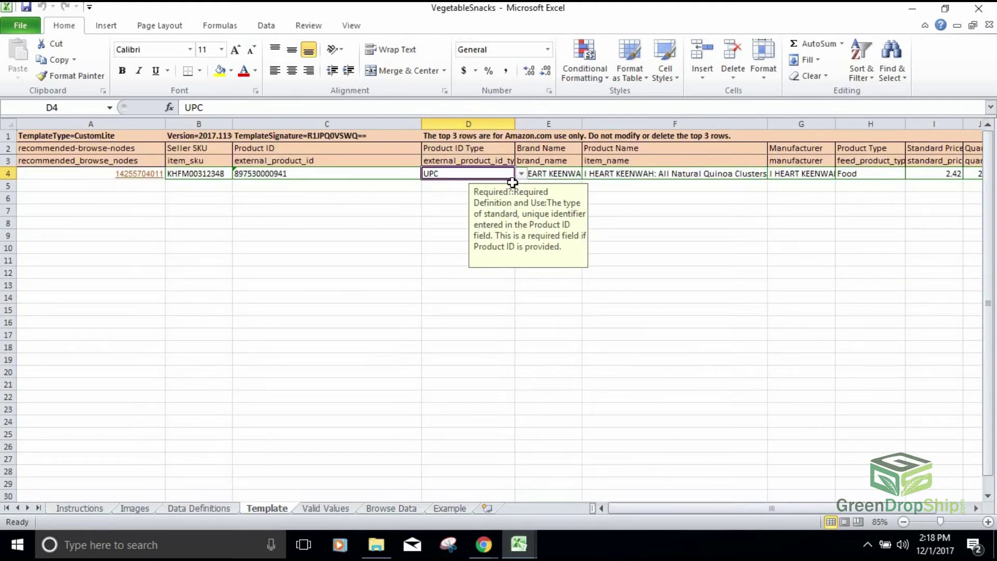
left_click(521, 173)
left_click(446, 225)
left_click(739, 246)
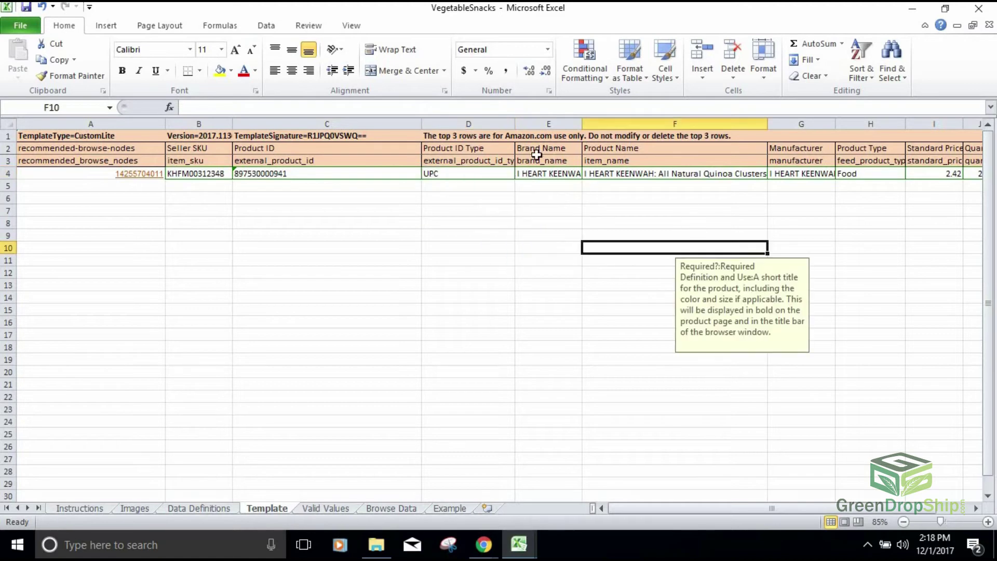
left_click(546, 176)
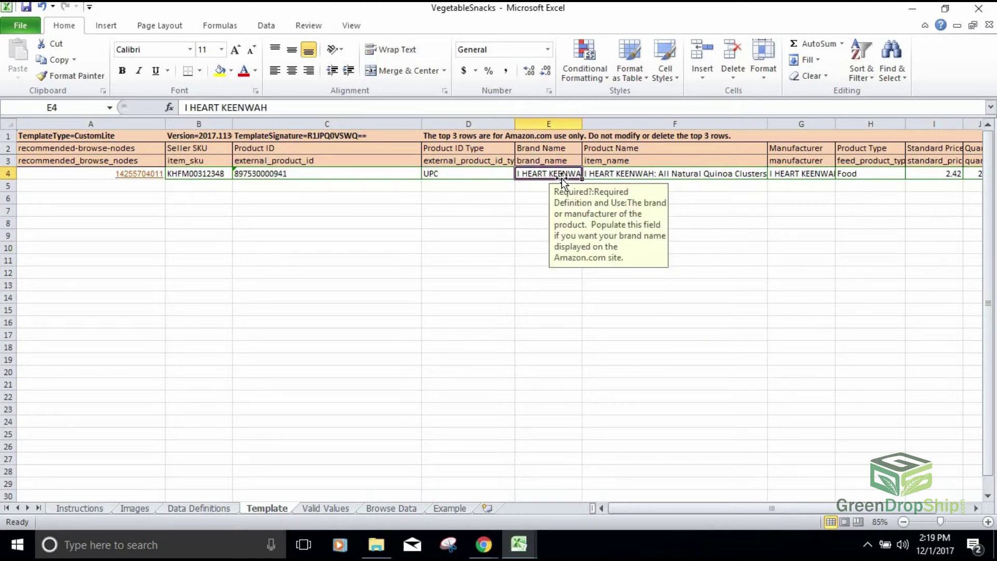
scroll(627, 432, "right", 1)
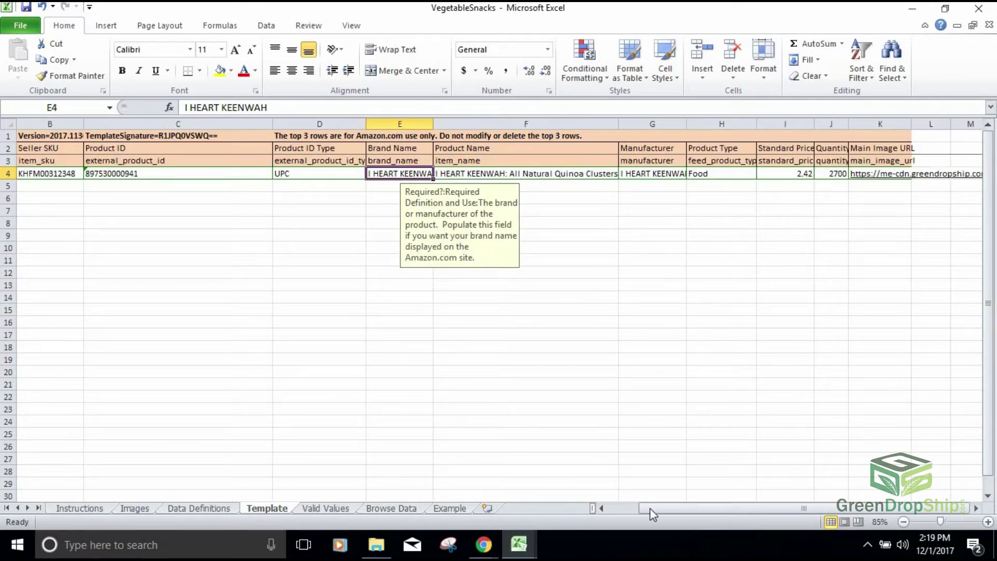
left_click(666, 509)
left_click(670, 508)
left_click(734, 179)
left_click(763, 175)
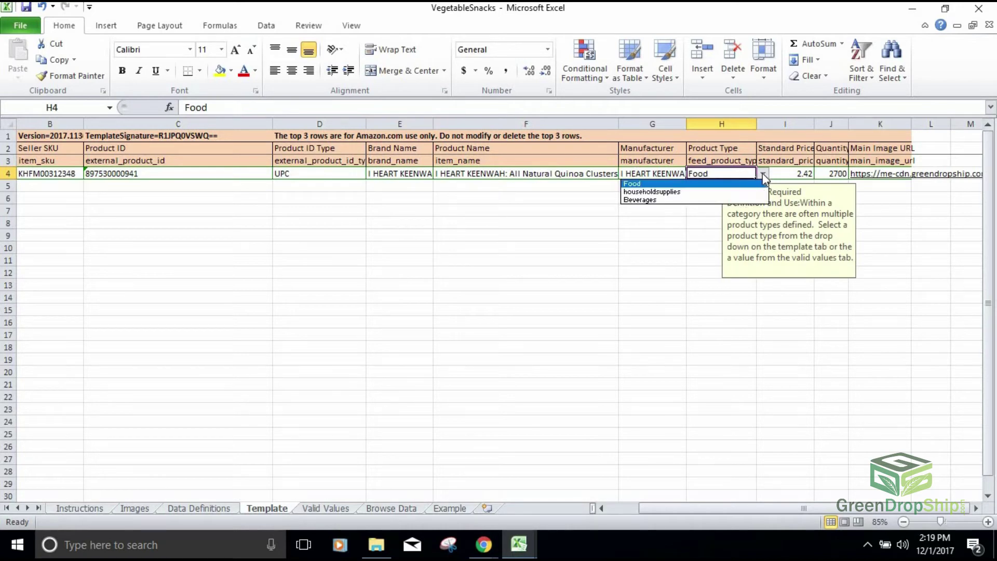
left_click(746, 184)
left_click(789, 175)
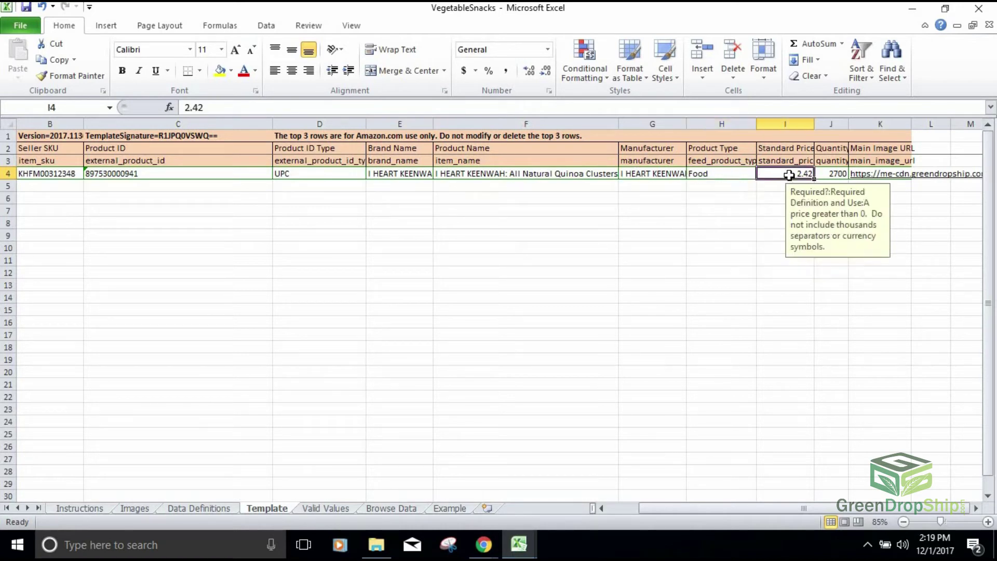
left_click(828, 177)
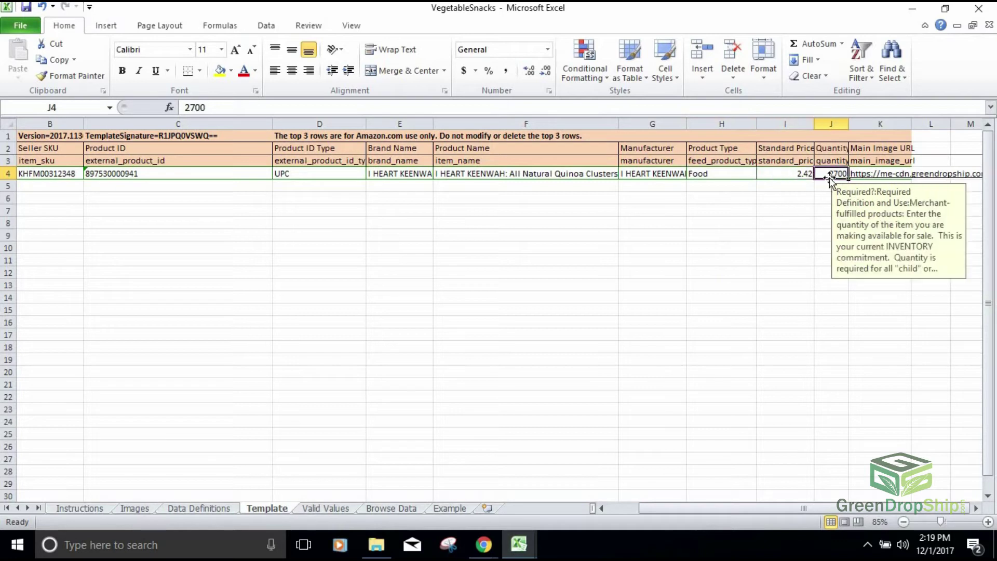
left_click(519, 544)
Check the first product's image URL in cell N2 of the products (2) workbook.
left_click(384, 496)
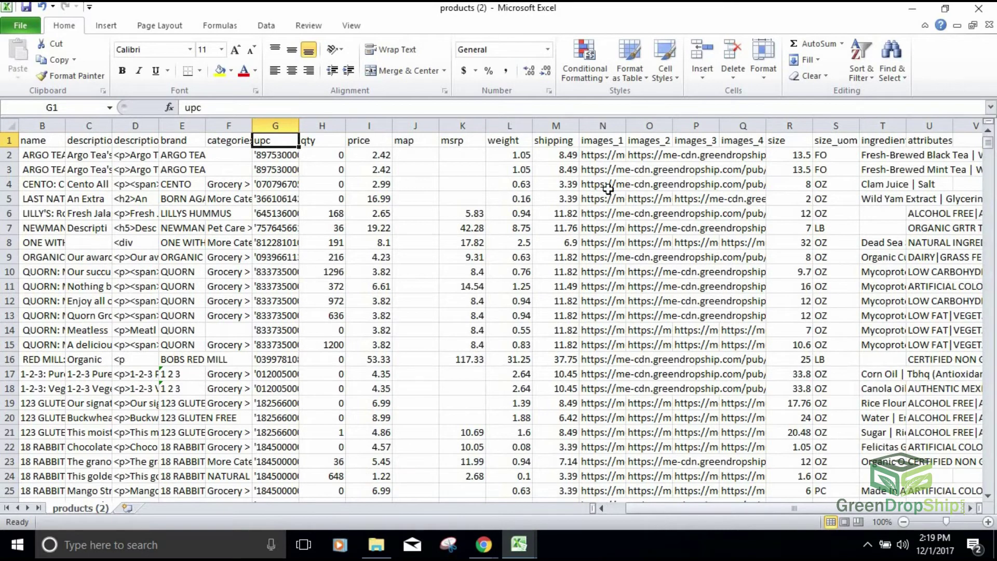
left_click(601, 151)
left_click(599, 156)
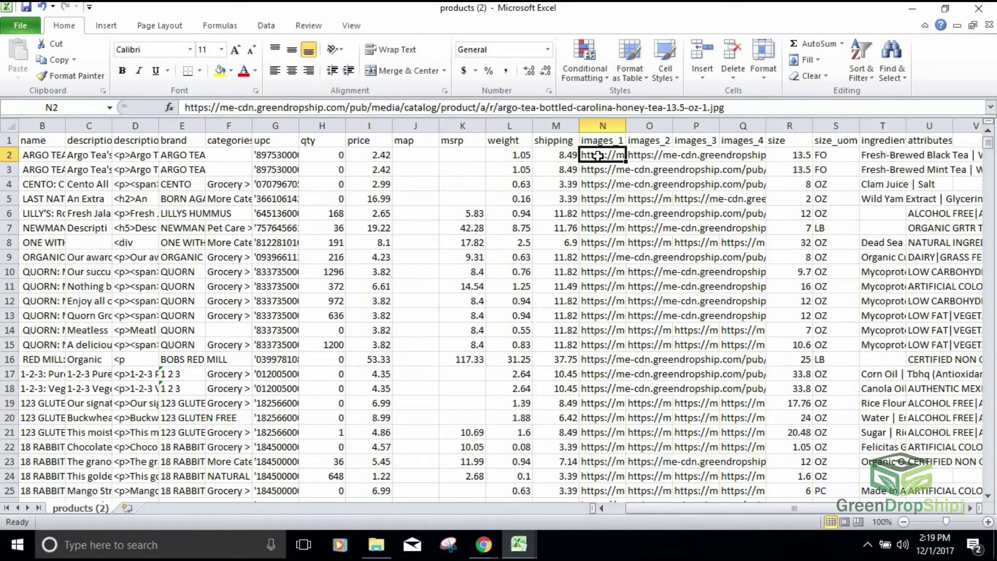
Compare with the main image URL in VegetableSnacks cell K4, then show its file information page.
mouse_move(519, 545)
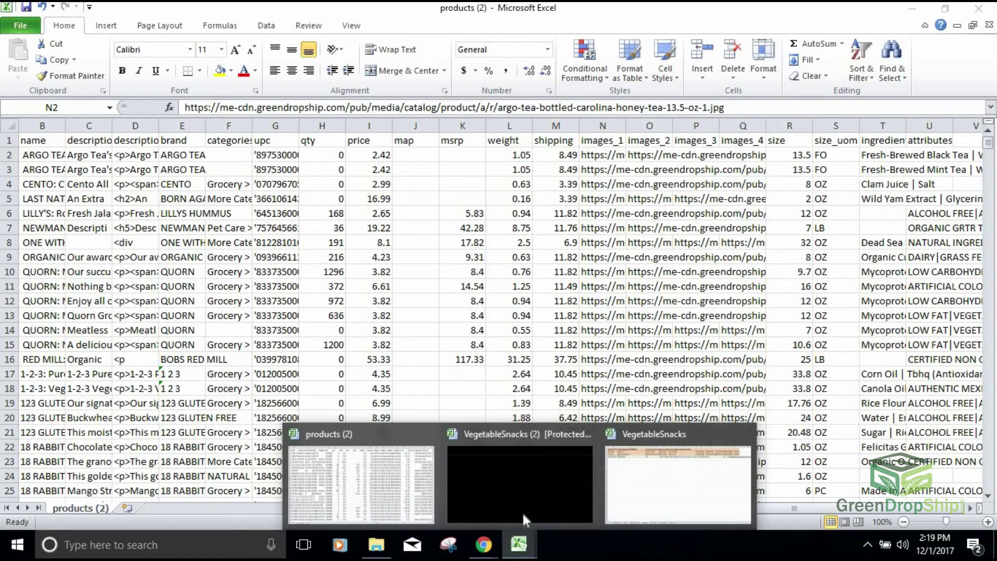
mouse_move(621, 504)
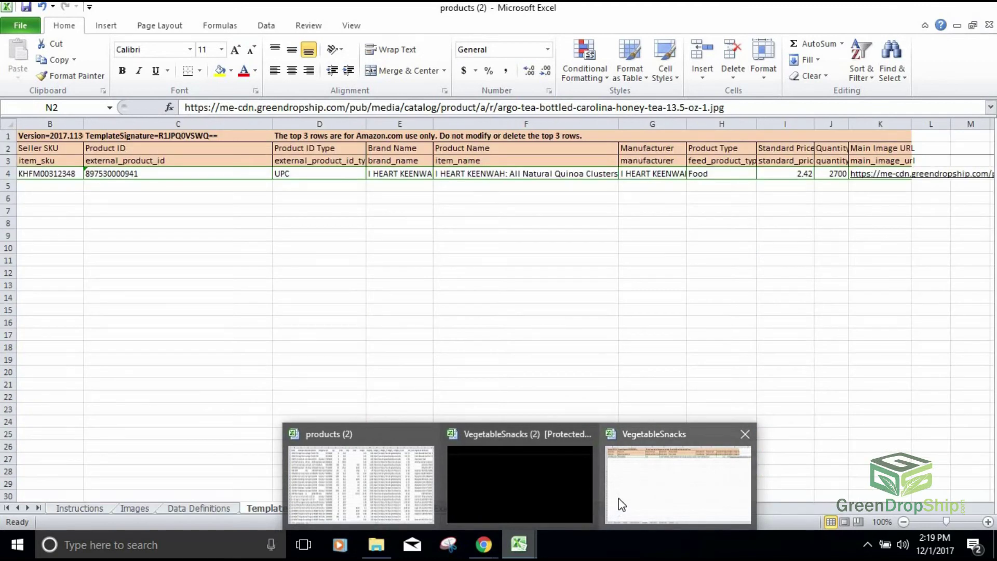
left_click(622, 504)
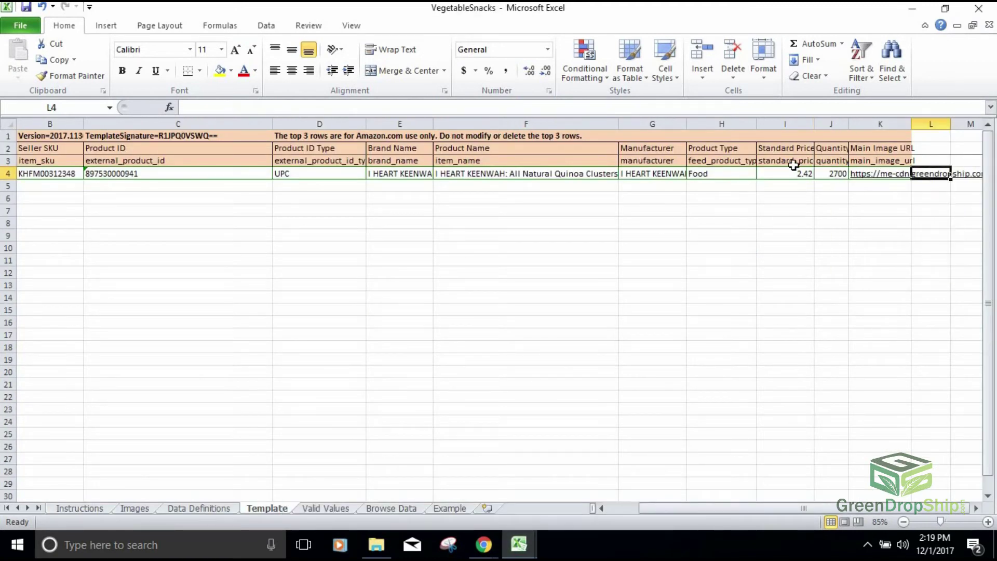
left_click(874, 174)
left_click(477, 322)
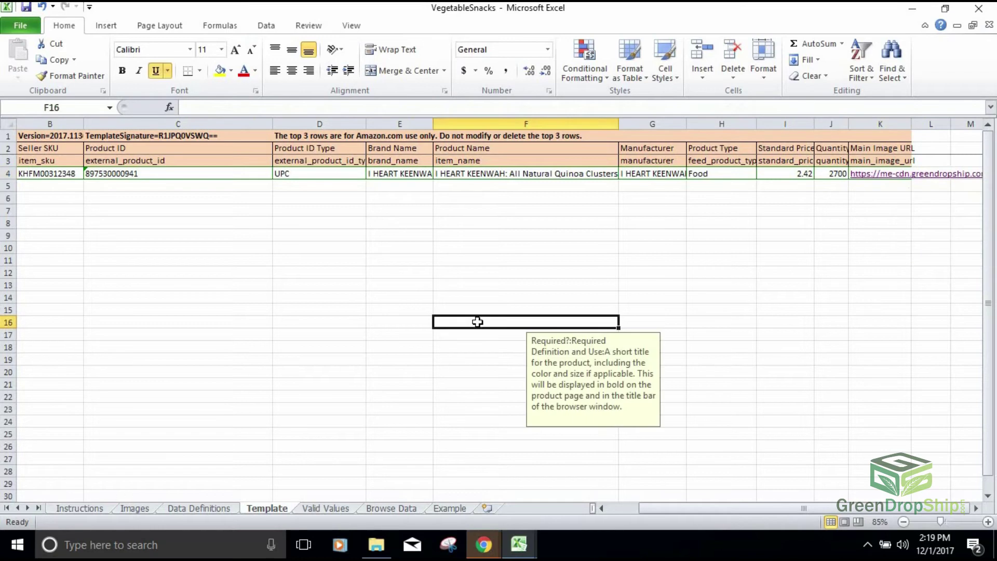
left_click(23, 27)
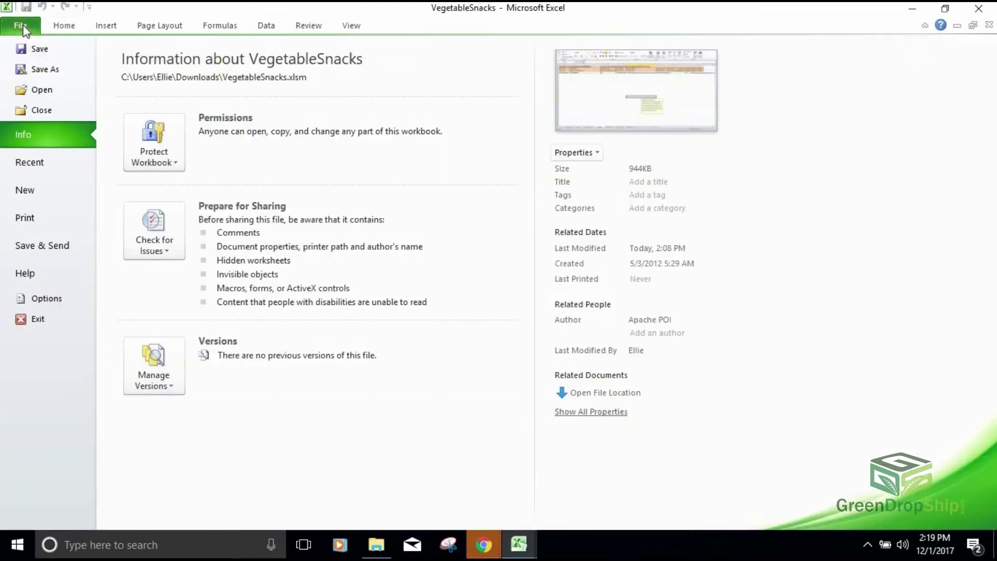
Save VegetableSnacks.xlsm from the File Backstage view.
left_click(41, 51)
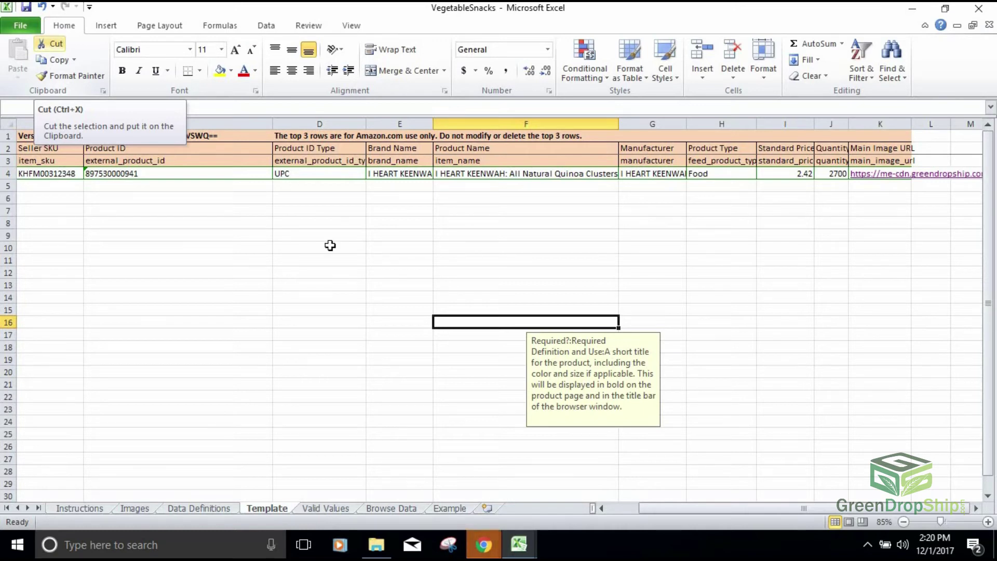
Bring Seller Central forward on the Check and Upload your Inventory File page.
left_click(484, 545)
left_click(463, 436)
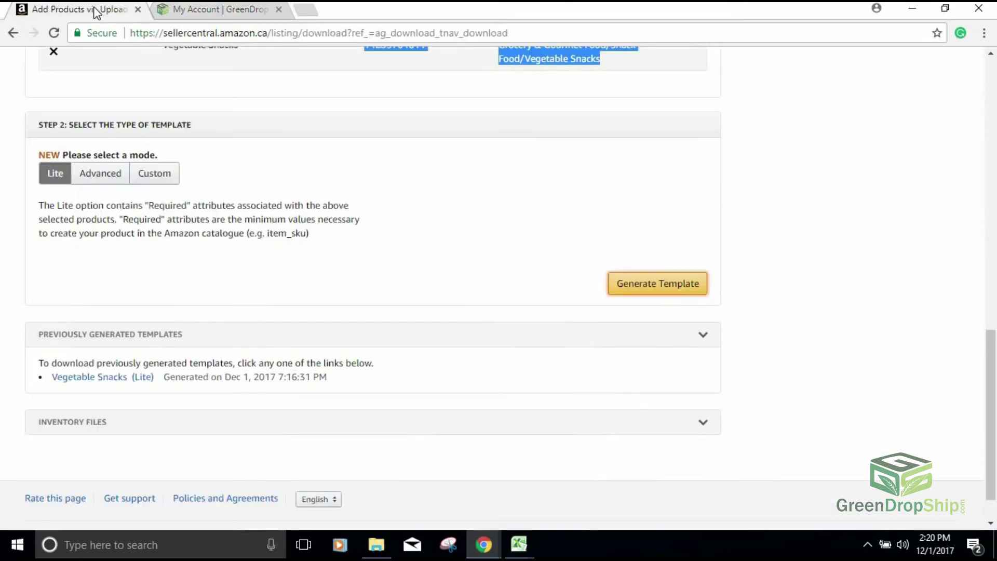
scroll(212, 307, "up", 10)
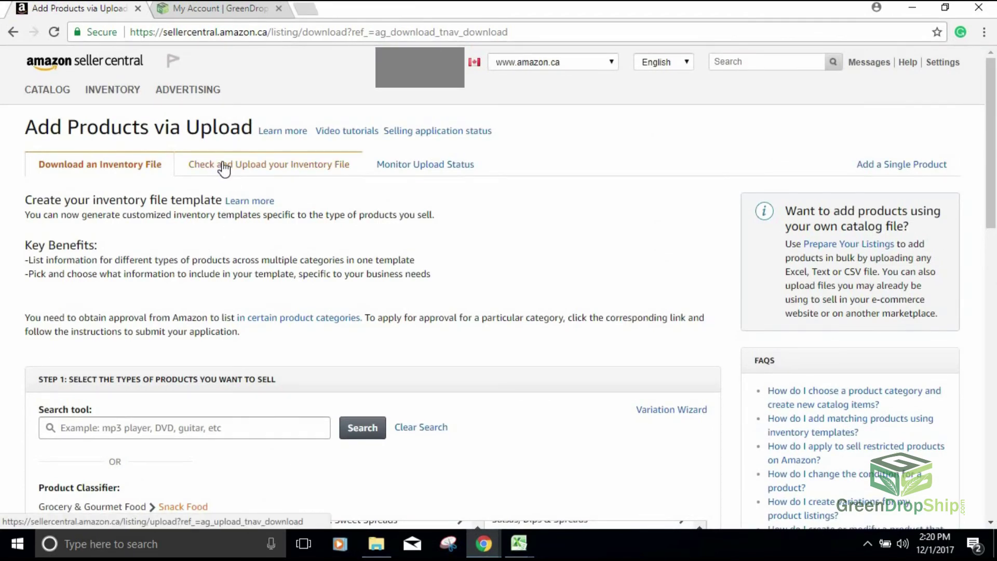
left_click(223, 164)
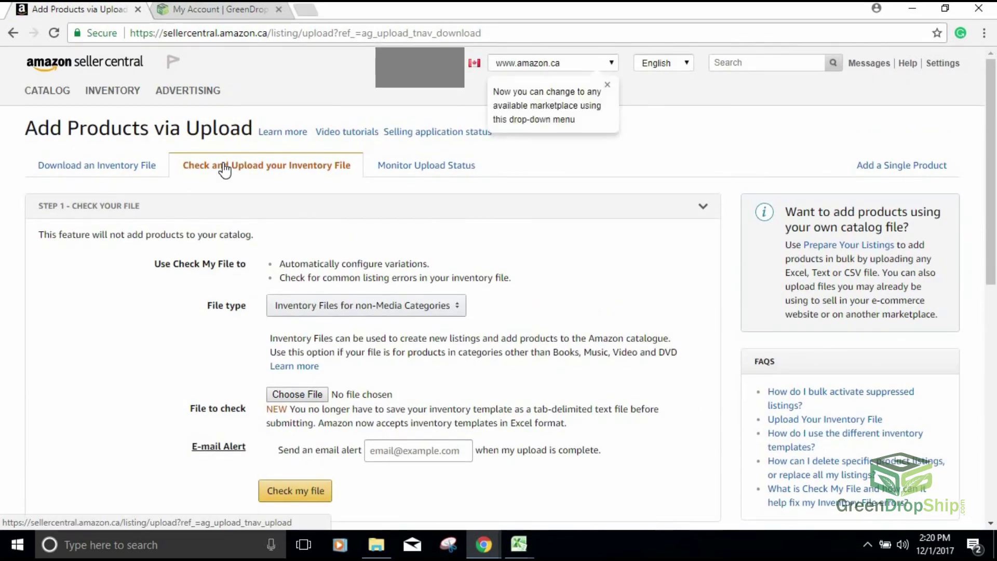
Set file type to Inventory Files for non-Media Categories and attach VegetableSnacks.xlsm.
left_click(304, 311)
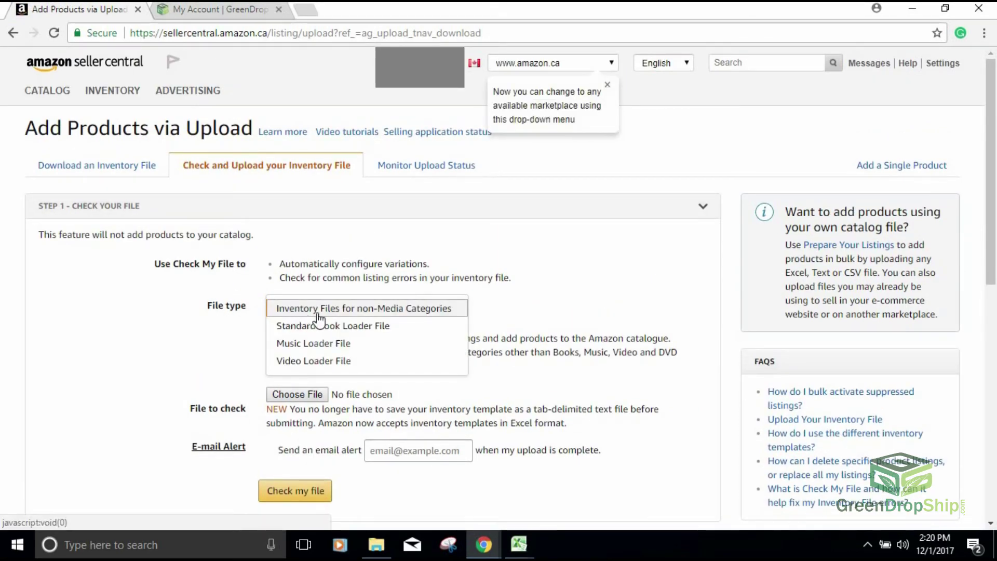
left_click(362, 314)
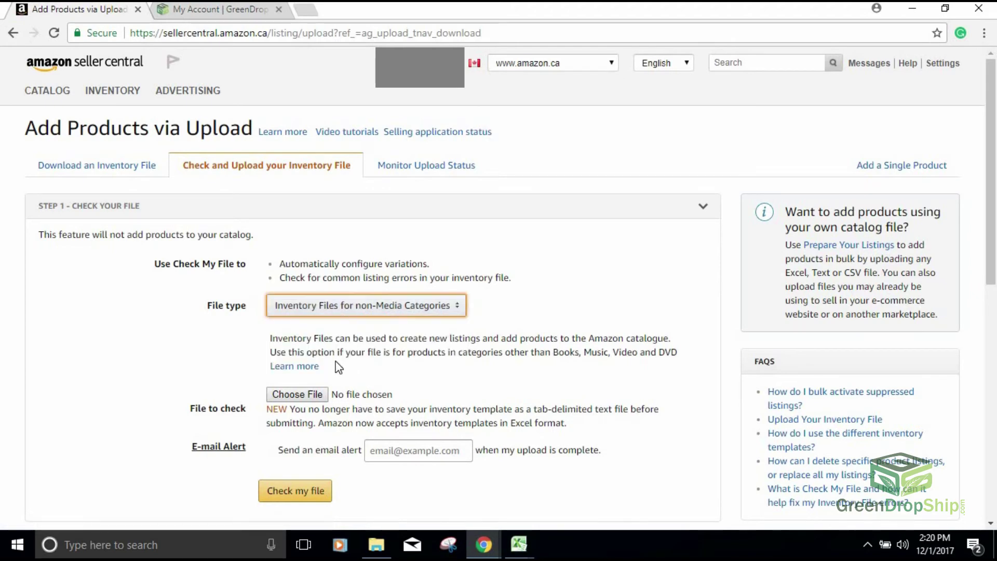
left_click(297, 395)
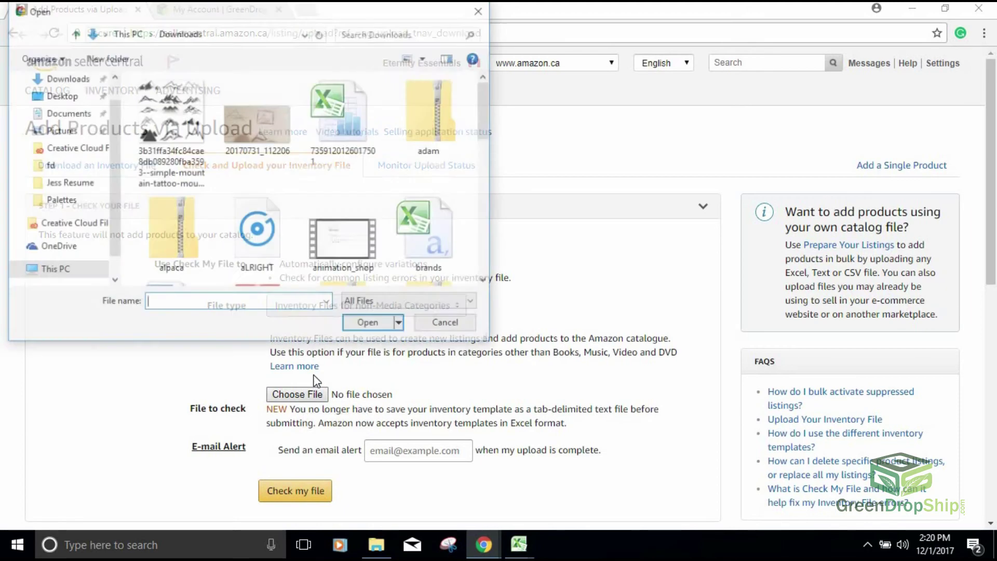
scroll(484, 136, "down", 10)
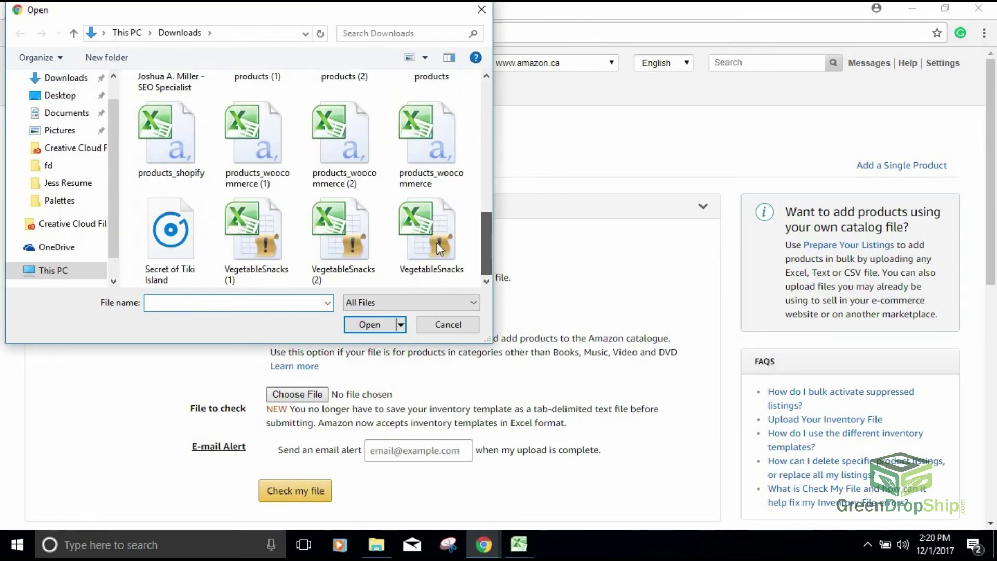
double_click(428, 242)
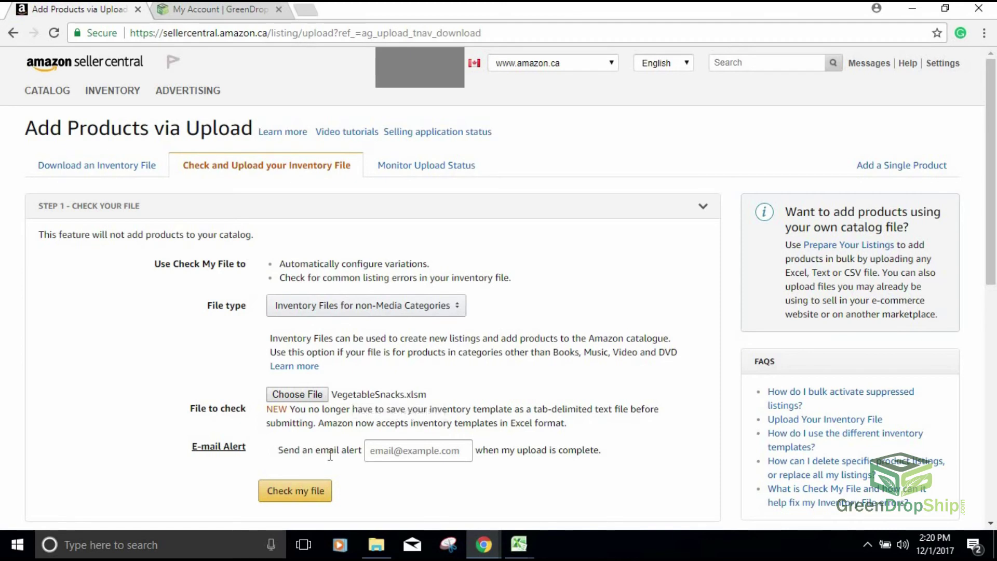
scroll(329, 452, "down", 1)
Submit VegetableSnacks.xlsm with Check my file.
left_click(311, 427)
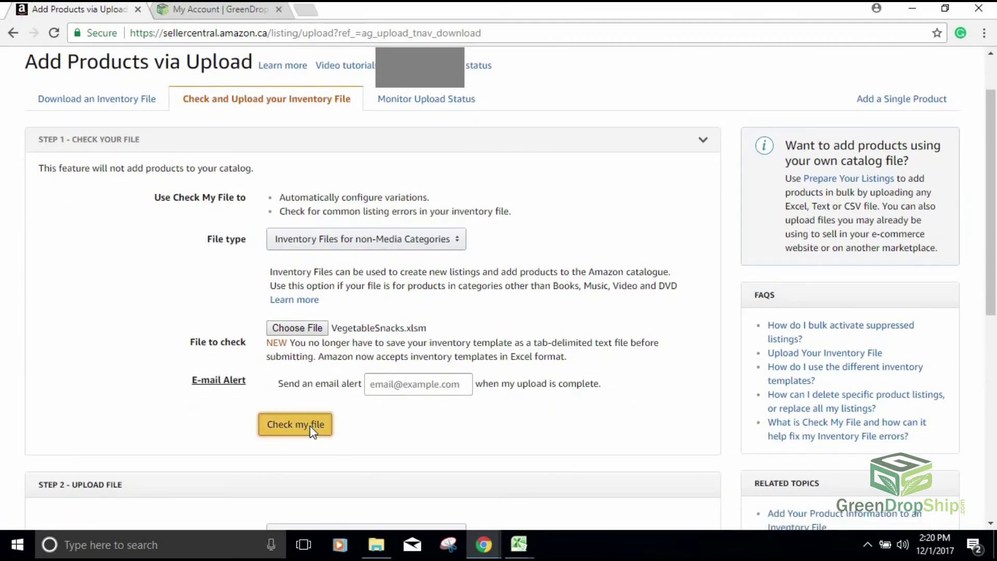